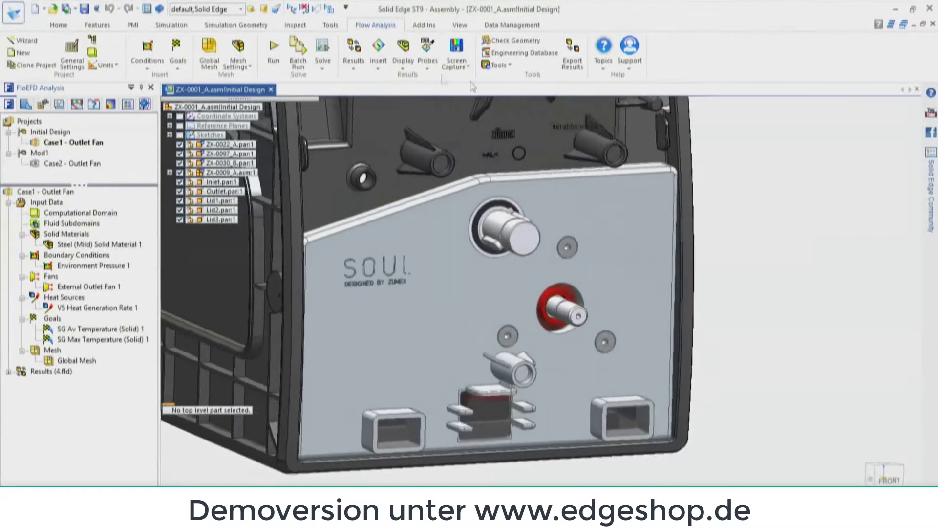
Step: Show the assembly in the 02-NoCover configuration to expose the motor, and switch it to the 01-All configuration
{"action": "left_click", "coordinate": [240, 10]}
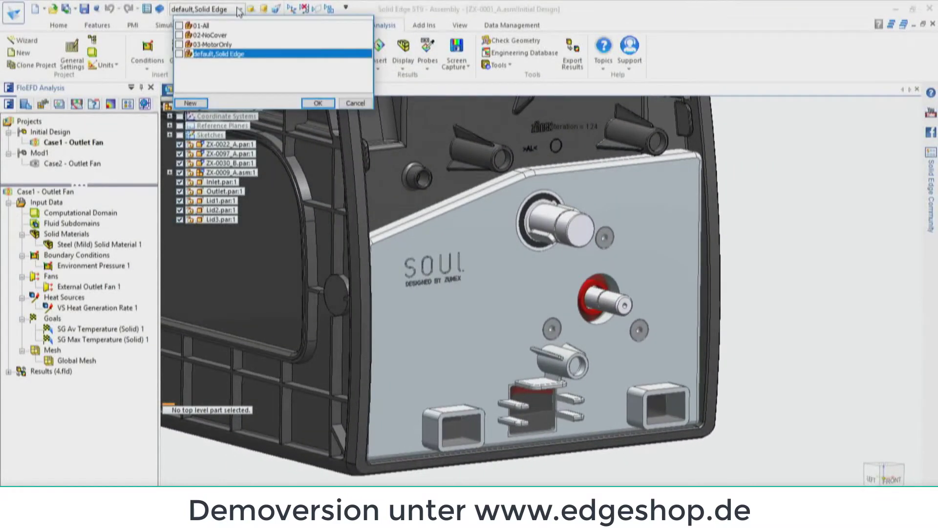
{"action": "left_click", "coordinate": [214, 35]}
{"action": "left_click", "coordinate": [318, 103]}
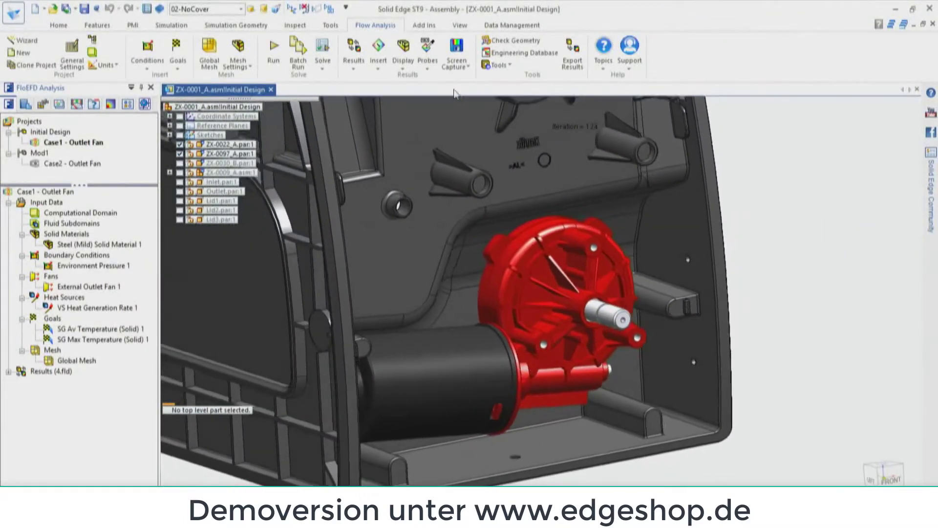
{"action": "left_click", "coordinate": [241, 10]}
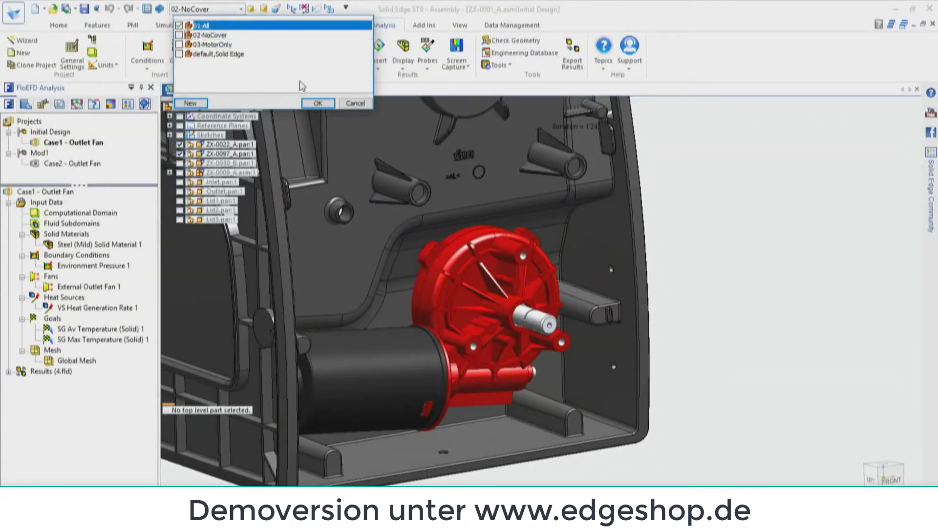
{"action": "left_click", "coordinate": [318, 103]}
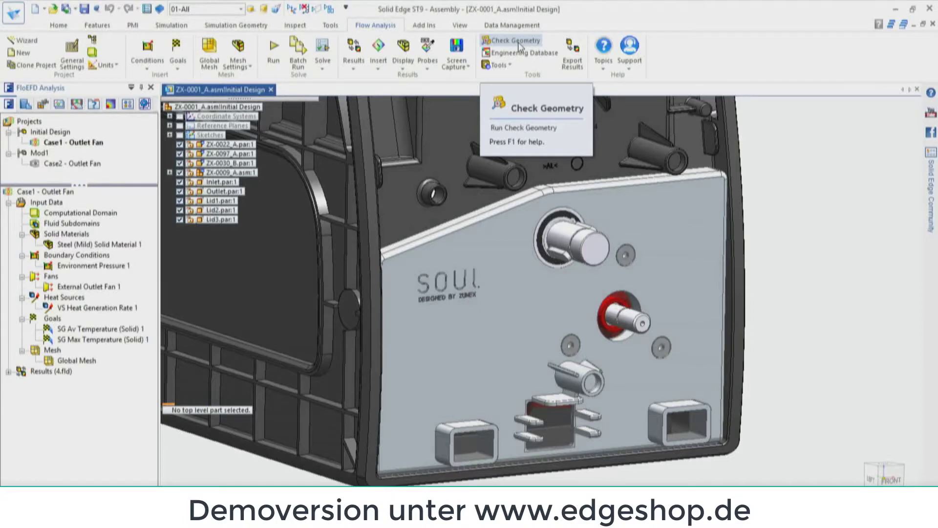
Step: Display the fluid volume of the whole assembly with Check Geometry, and close the check
{"action": "left_click", "coordinate": [520, 45]}
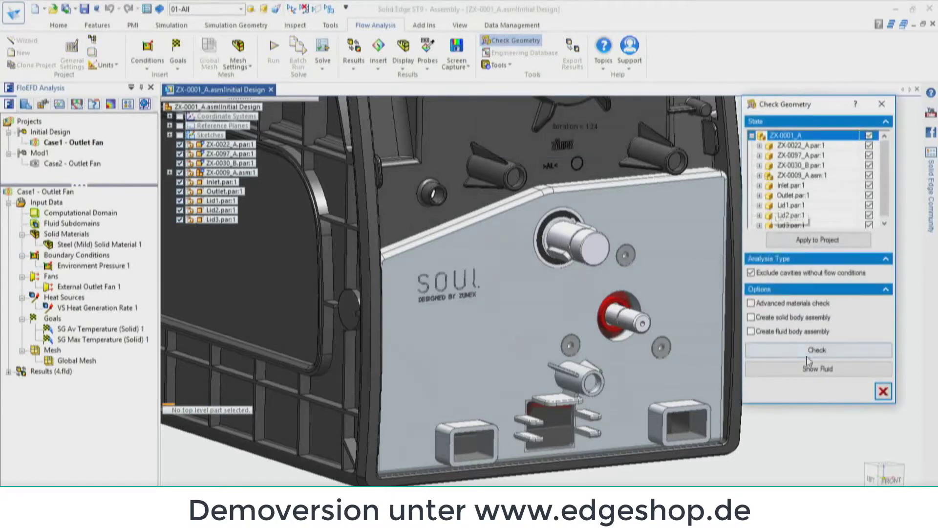
{"action": "left_click", "coordinate": [811, 369]}
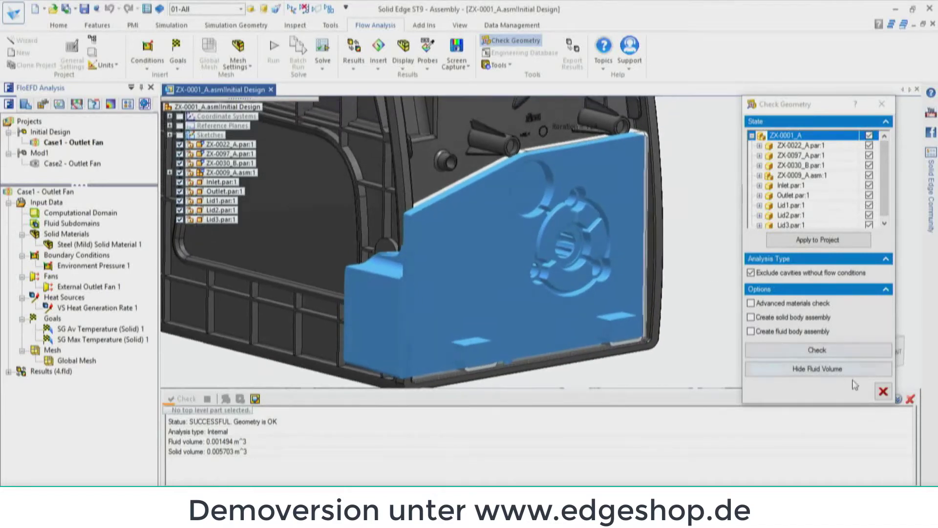
{"action": "left_click", "coordinate": [883, 391]}
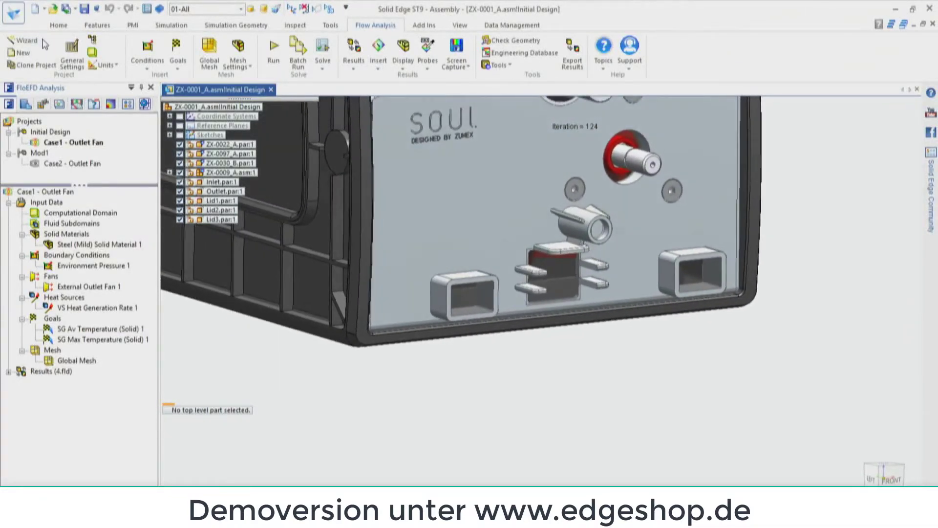
Step: Try out the project wizard's unit system, analysis type with heat conduction in solids, and Air as fluid, without creating a project
{"action": "left_click", "coordinate": [27, 41]}
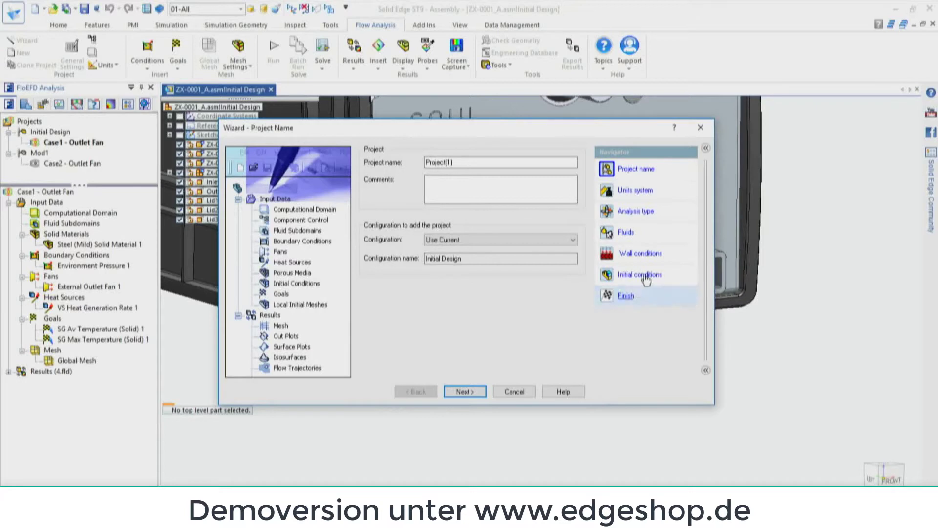
{"action": "left_click", "coordinate": [636, 193]}
{"action": "left_click_drag", "start_coordinate": [580, 193], "coordinate": [580, 205]}
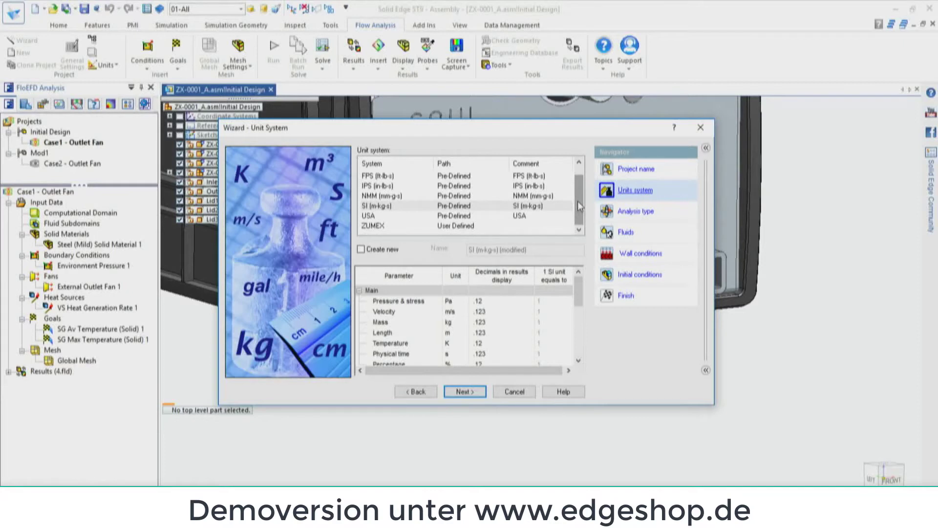
{"action": "left_click", "coordinate": [626, 213]}
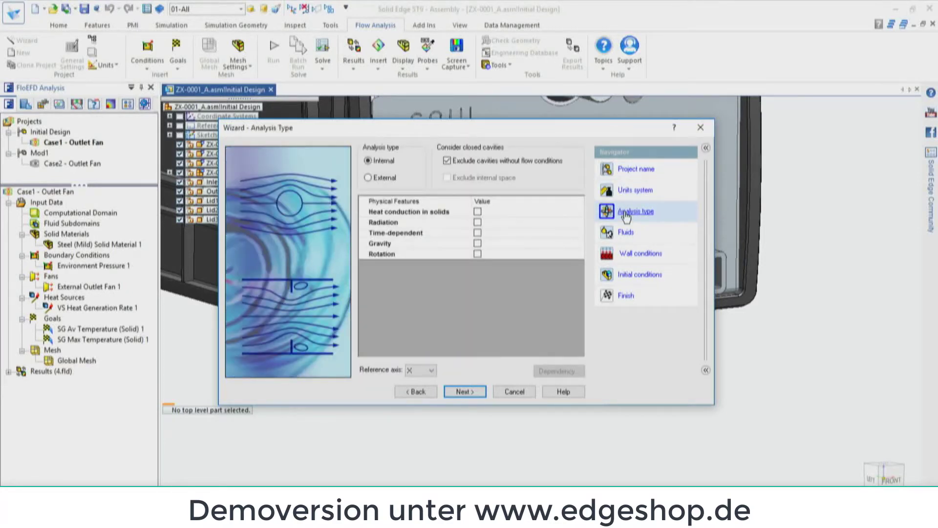
{"action": "left_click", "coordinate": [477, 213]}
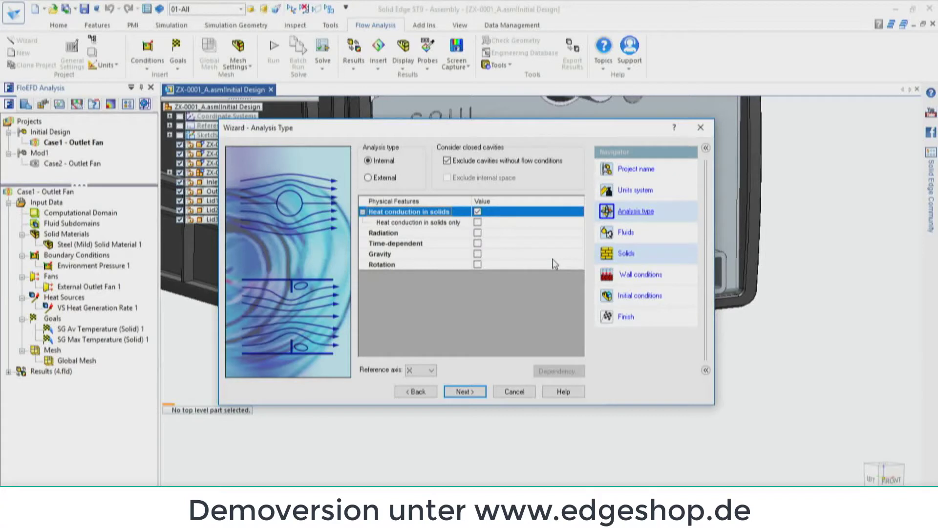
{"action": "left_click", "coordinate": [638, 236]}
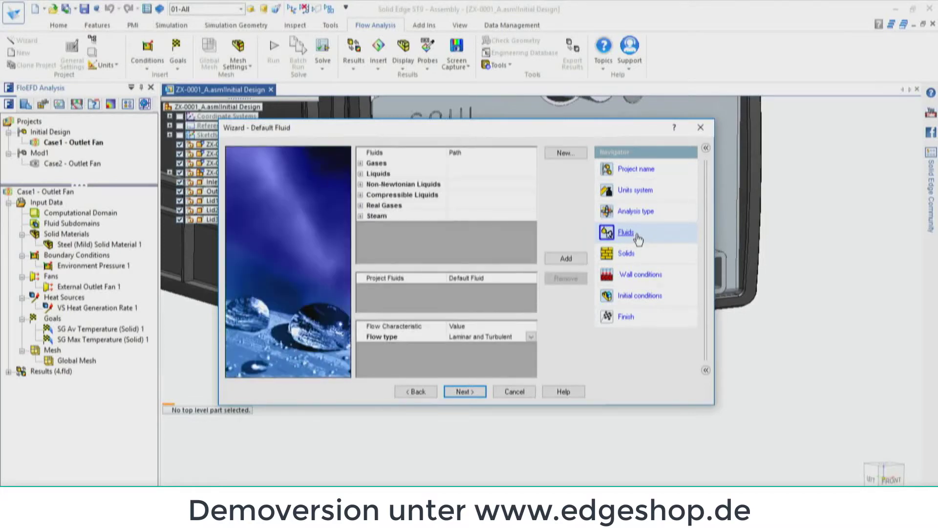
{"action": "left_click", "coordinate": [361, 163]}
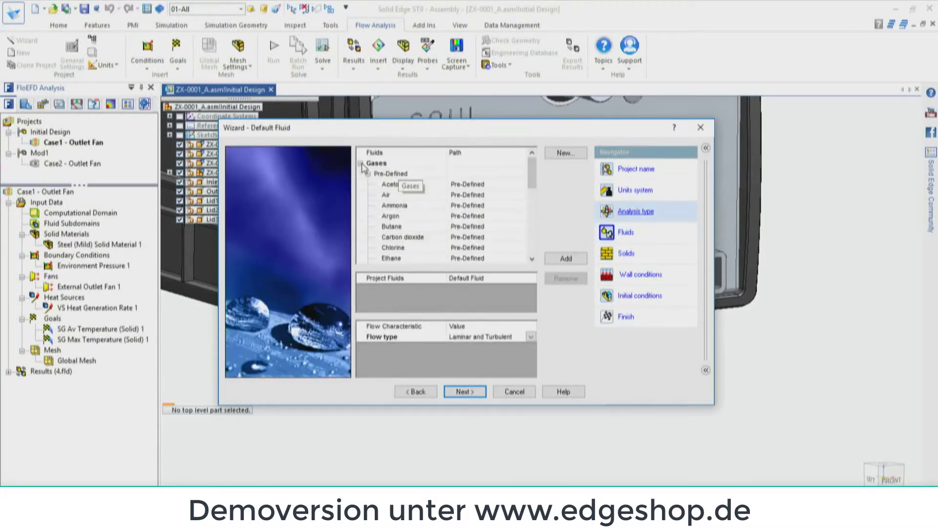
{"action": "left_click", "coordinate": [386, 195]}
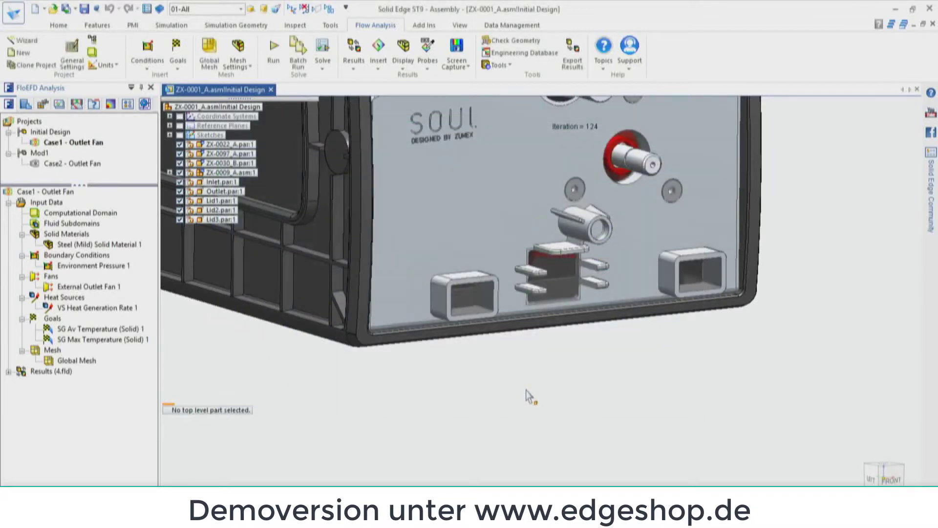
Step: Examine the extent of the computational domain around the assembly from the left, bottom, top, isometric and front directions
{"action": "scroll", "coordinate": [530, 396], "scroll_direction": "up", "scroll_amount": 4}
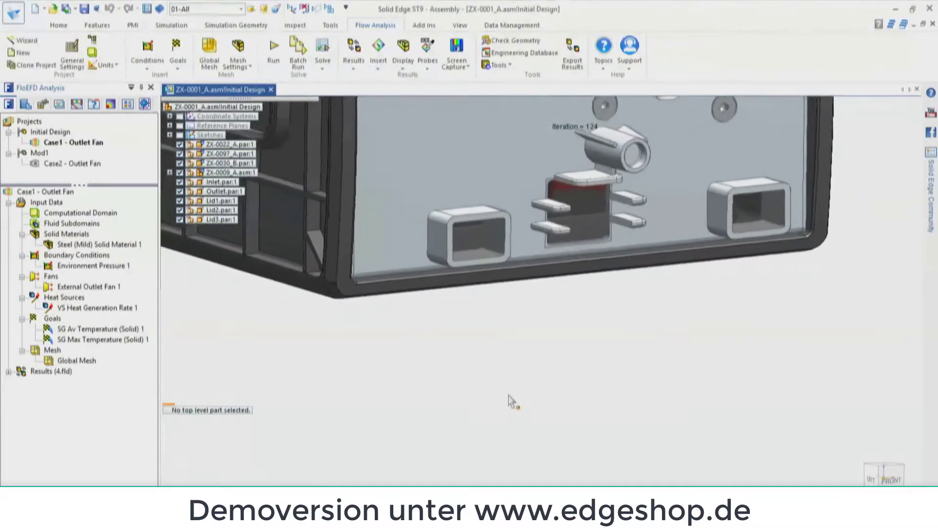
{"action": "scroll", "coordinate": [429, 415], "scroll_direction": "down", "scroll_amount": 5}
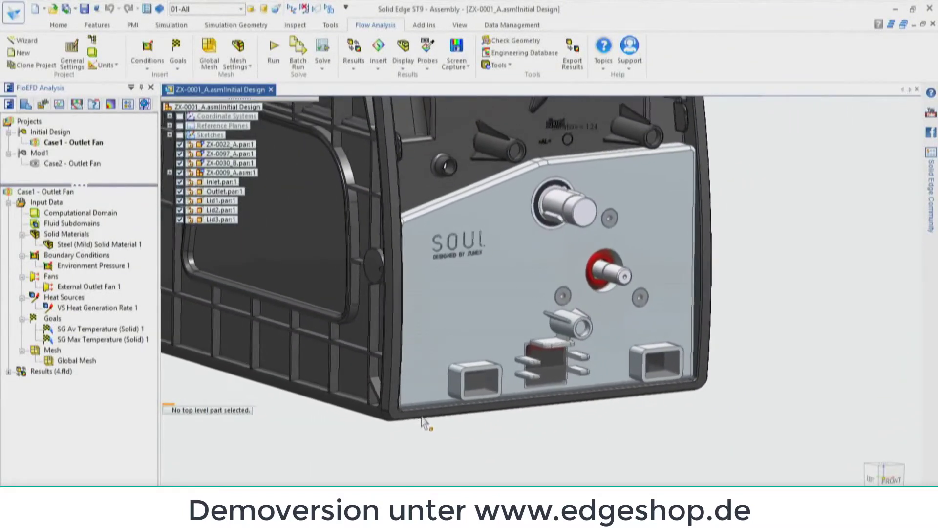
{"action": "scroll", "coordinate": [424, 428], "scroll_direction": "down", "scroll_amount": 1}
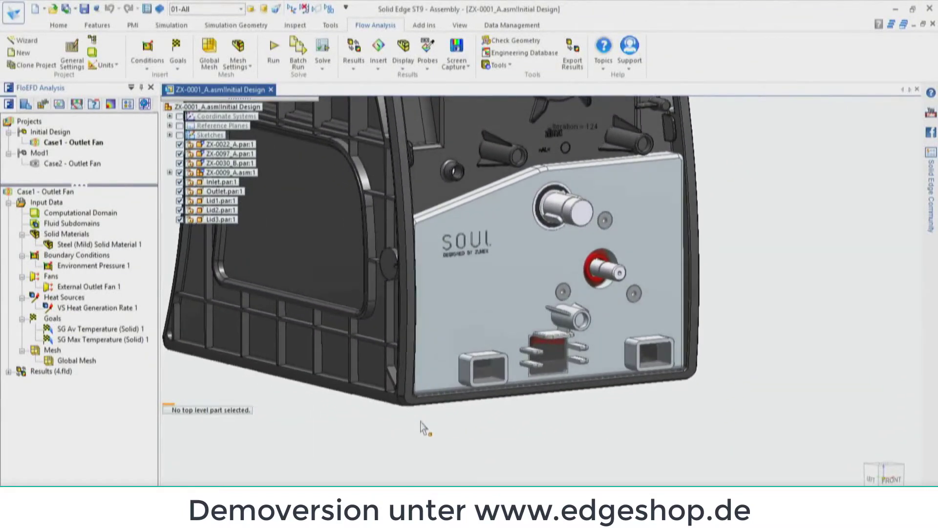
{"action": "left_click", "coordinate": [107, 215]}
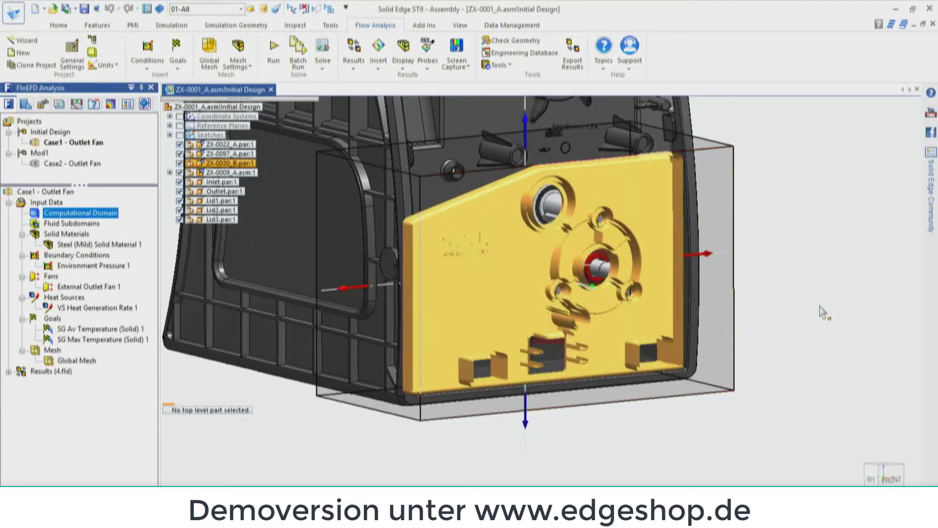
{"action": "key", "text": "ctrl+l"}
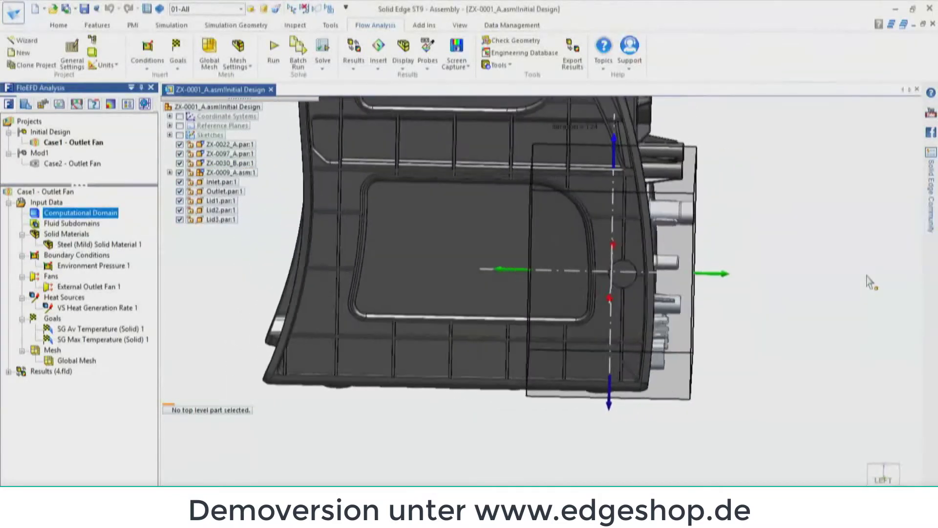
{"action": "key", "text": "ctrl+b"}
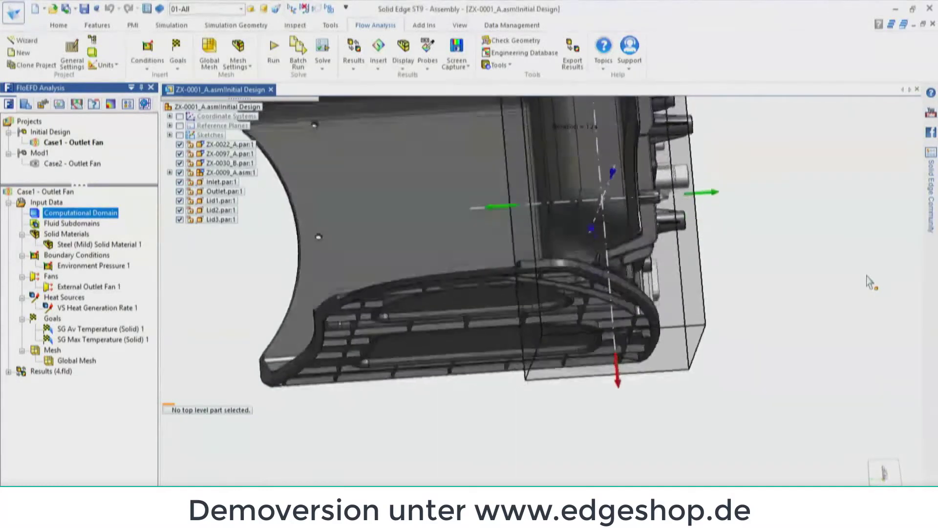
{"action": "key", "text": "ctrl+t"}
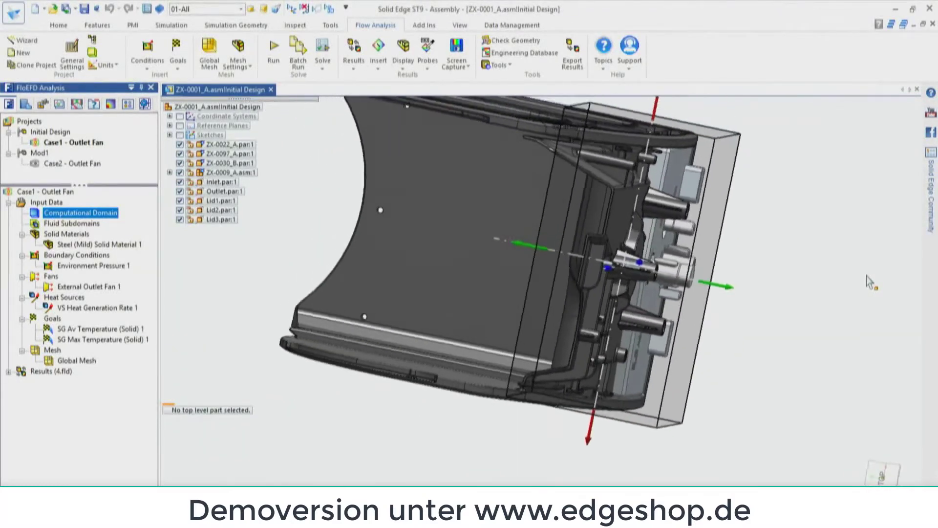
{"action": "key", "text": "ctrl+i"}
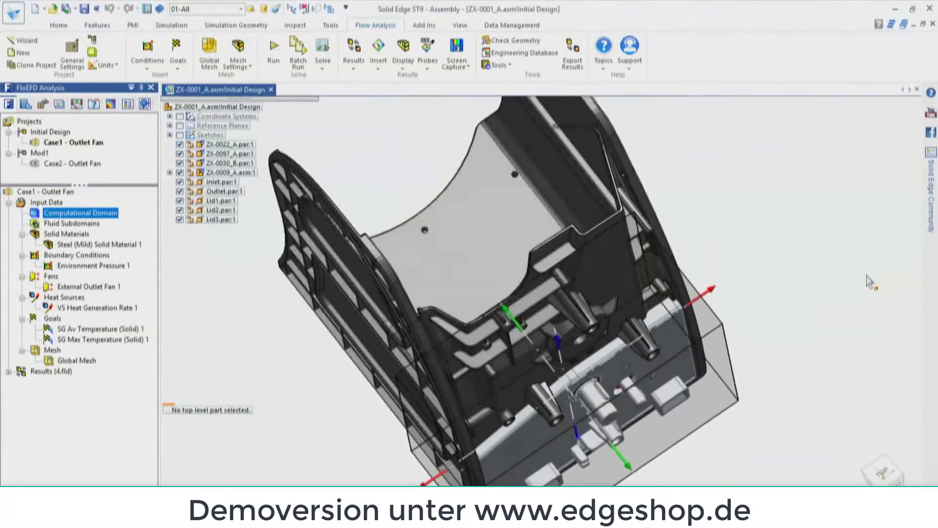
{"action": "key", "text": "ctrl+f"}
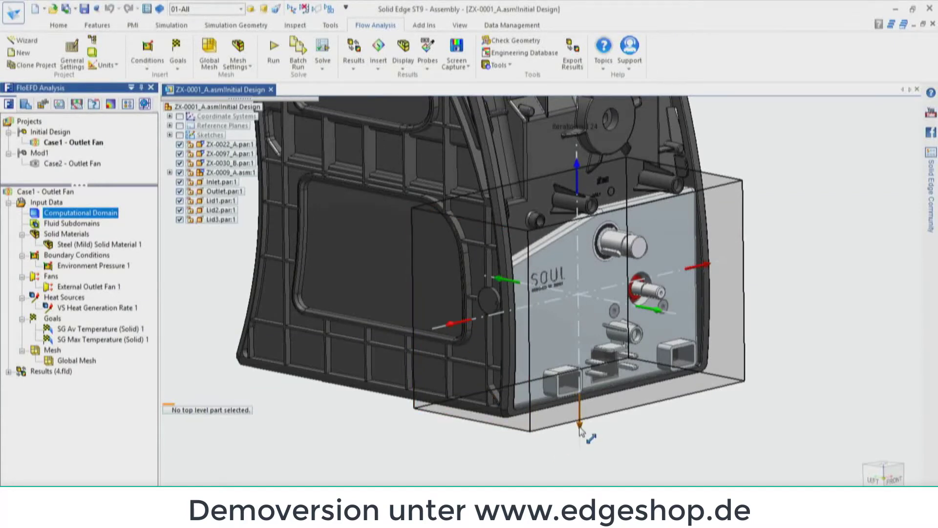
{"action": "left_click", "coordinate": [637, 444]}
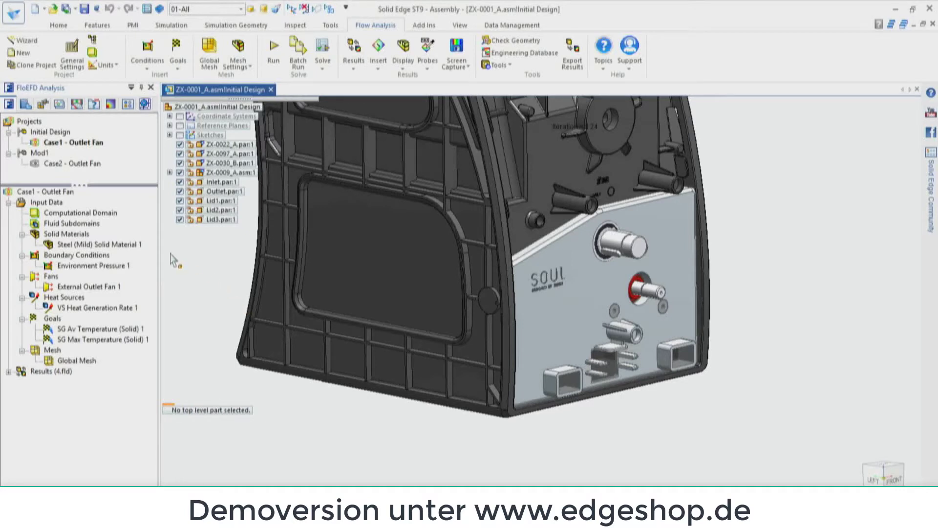
Step: Highlight where the mild steel solid material and the external outlet fan are applied, moving the fan's callout beside the outlet
{"action": "left_click", "coordinate": [90, 244]}
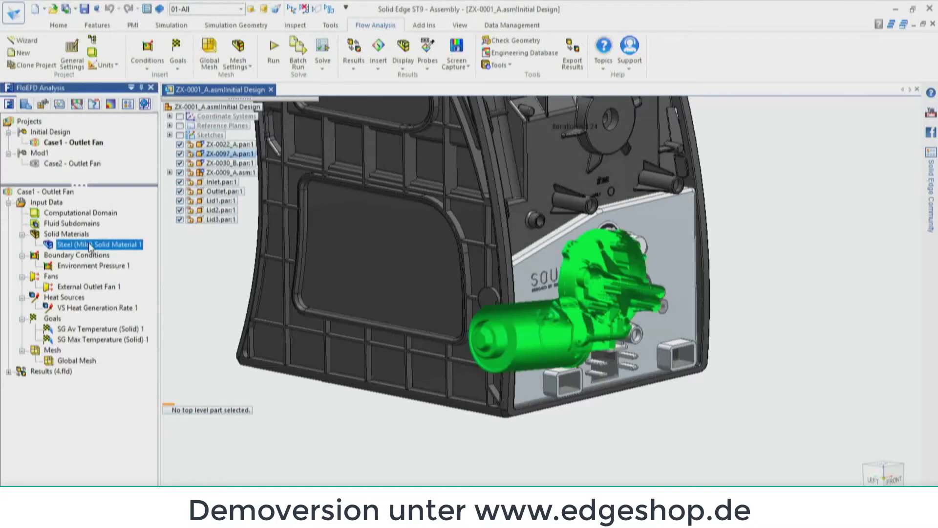
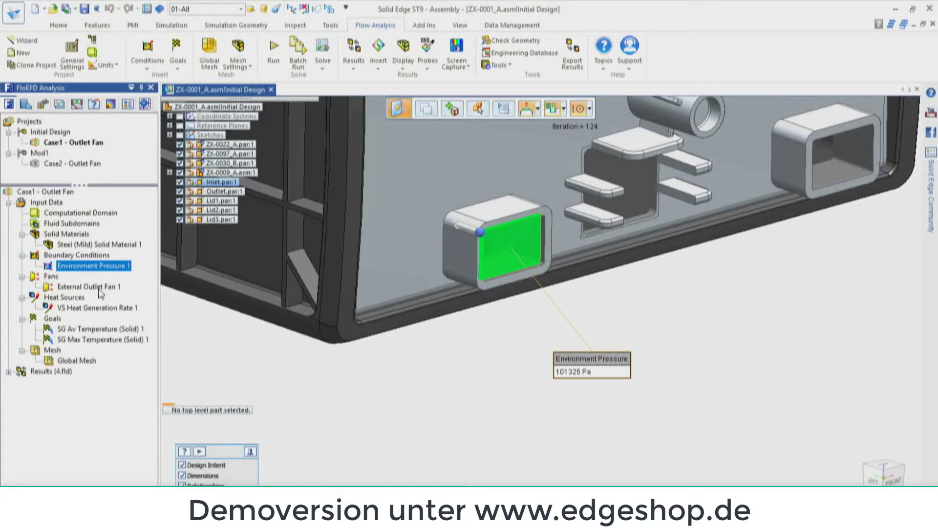
{"action": "left_click", "coordinate": [99, 289]}
{"action": "right_click", "coordinate": [102, 292]}
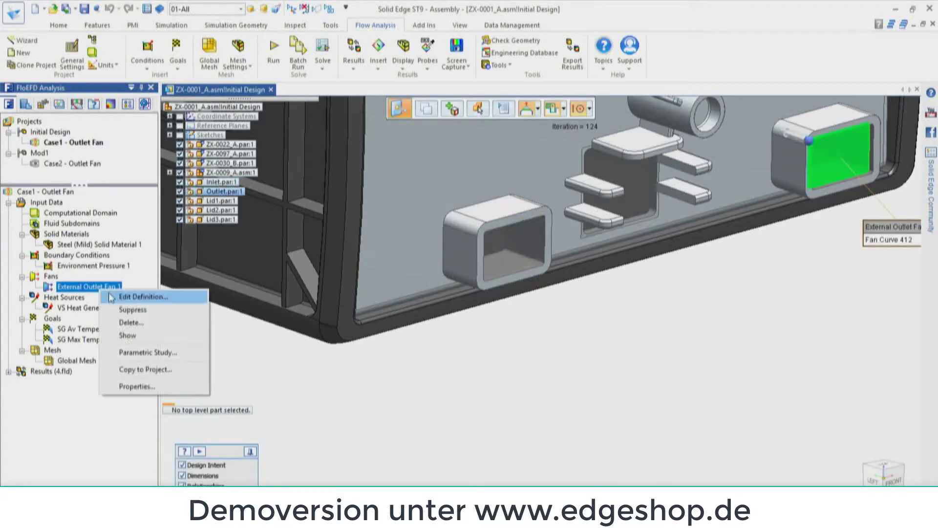
{"action": "left_click", "coordinate": [451, 380]}
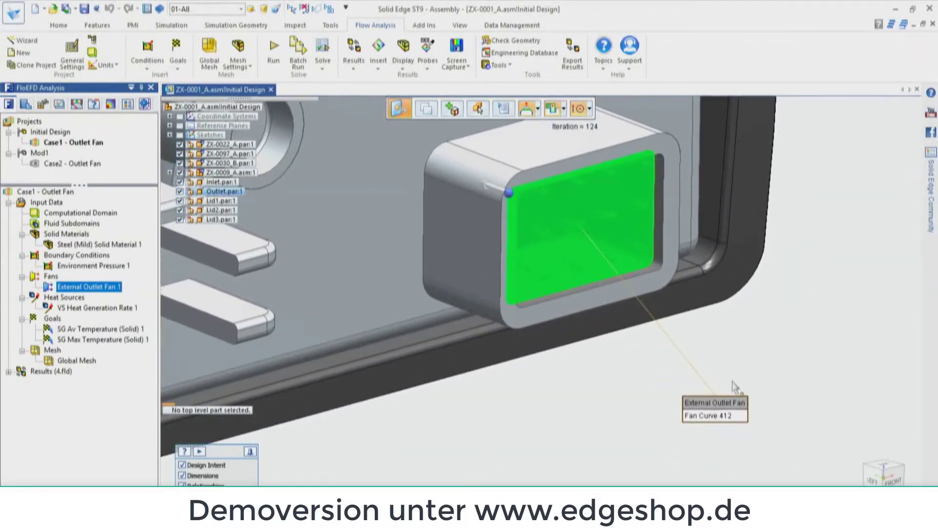
{"action": "left_click_drag", "start_coordinate": [718, 395], "coordinate": [782, 312]}
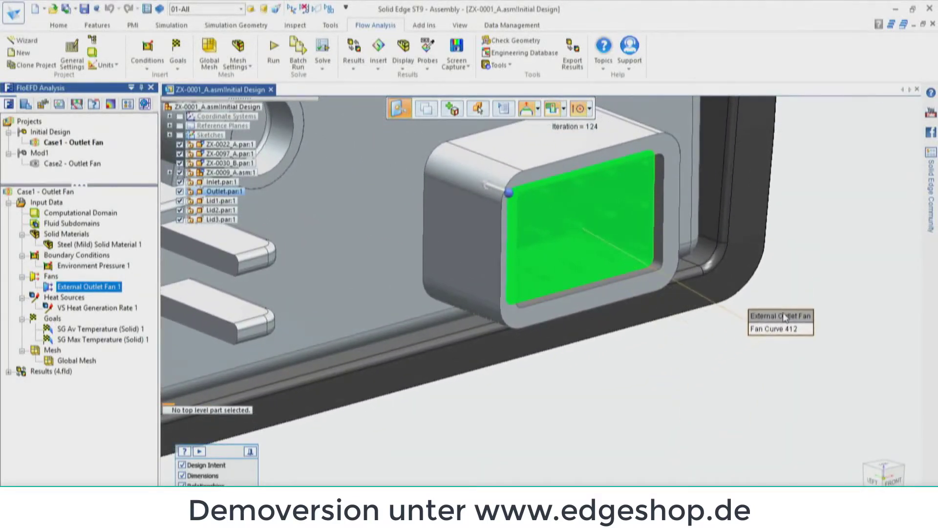
{"action": "left_click", "coordinate": [815, 262]}
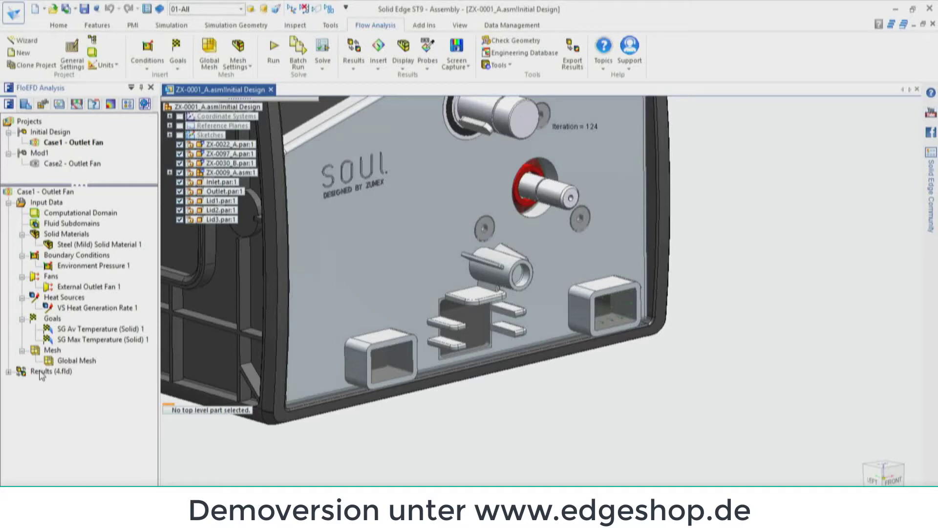
Step: Highlight the motor's heat generation source, moving its callout beside the housing, and inspect the average and maximum solid temperature goals
{"action": "left_click", "coordinate": [88, 307]}
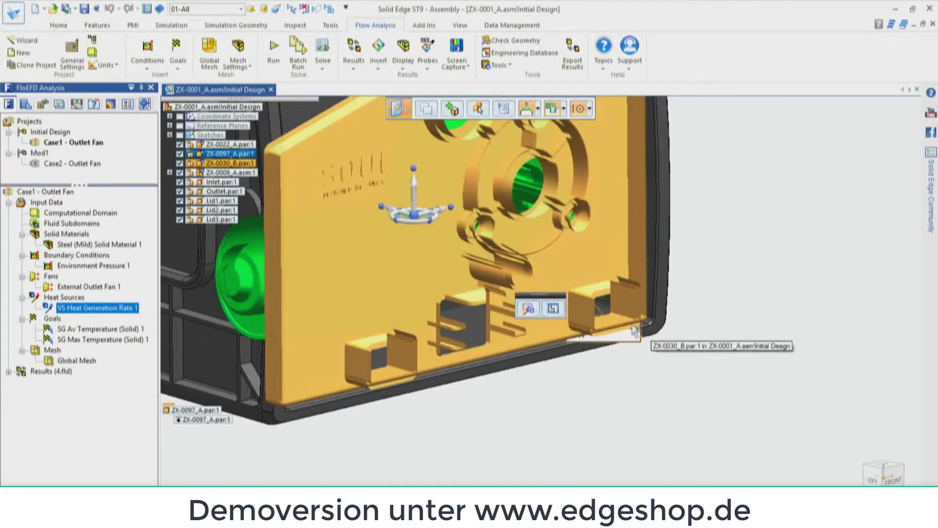
{"action": "left_click_drag", "start_coordinate": [628, 332], "coordinate": [780, 193]}
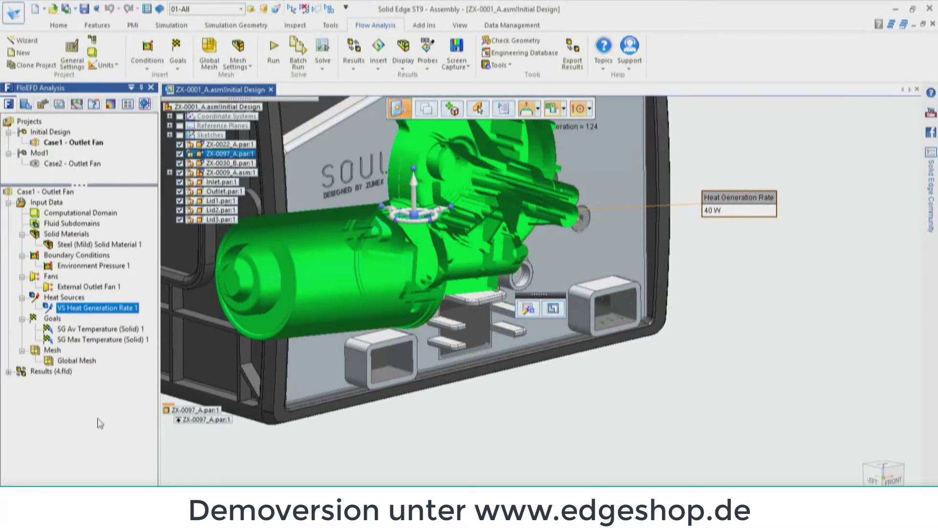
{"action": "left_click", "coordinate": [345, 466]}
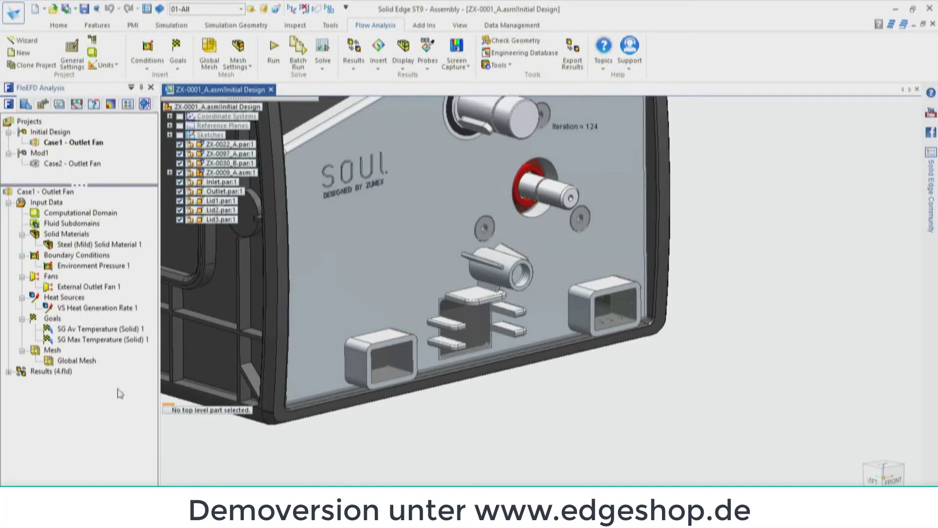
{"action": "left_click", "coordinate": [92, 331]}
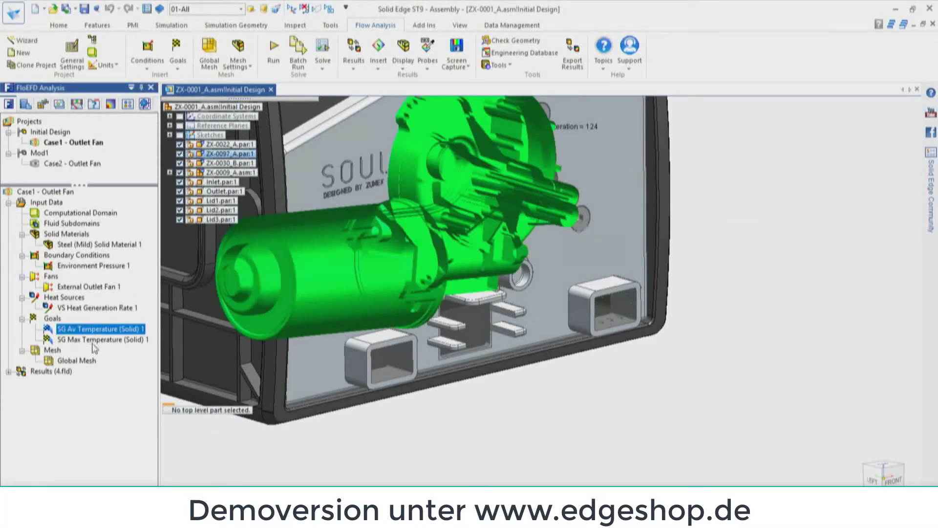
{"action": "left_click", "coordinate": [94, 340]}
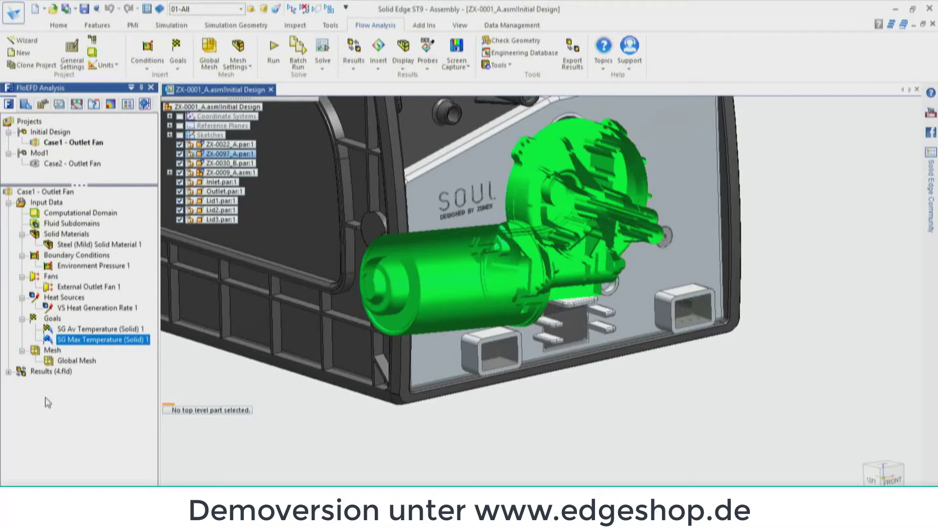
Step: Review the global mesh settings and the solver's run options, closing both without changing anything
{"action": "left_click", "coordinate": [73, 363]}
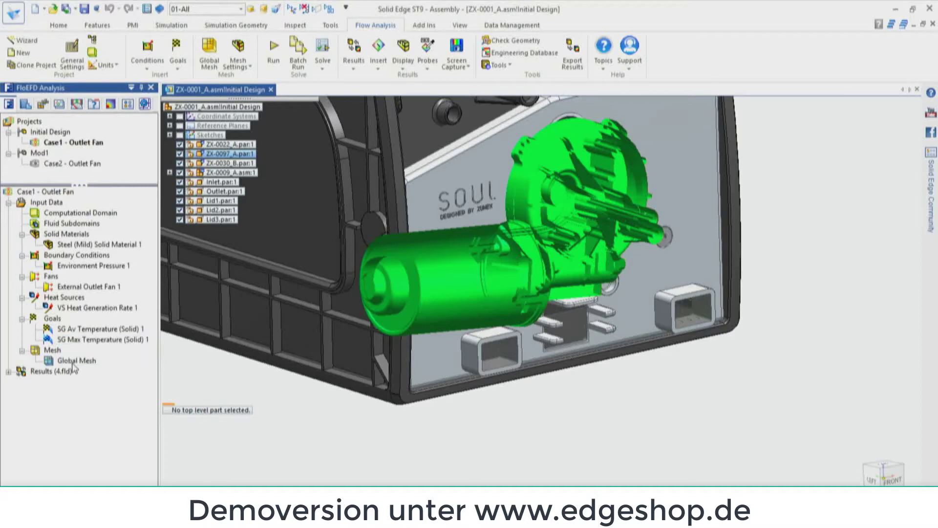
{"action": "right_click", "coordinate": [73, 367]}
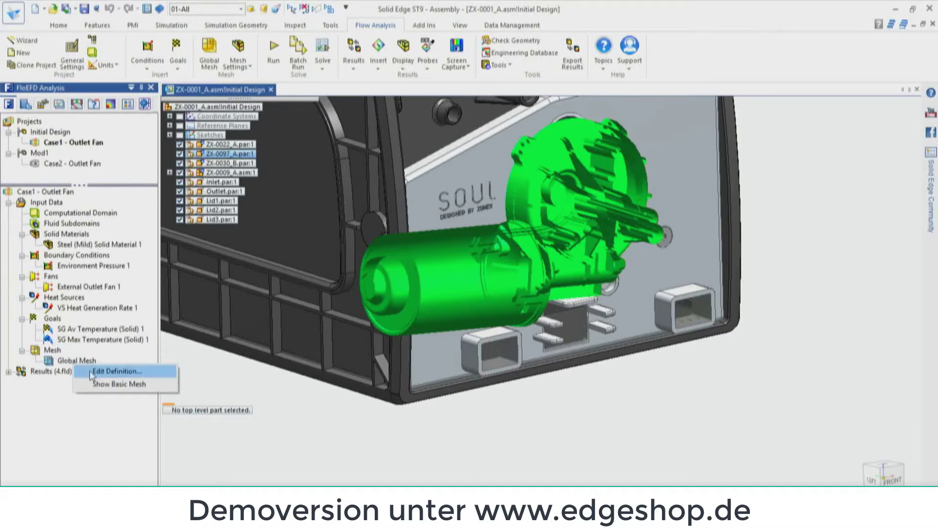
{"action": "left_click", "coordinate": [116, 371]}
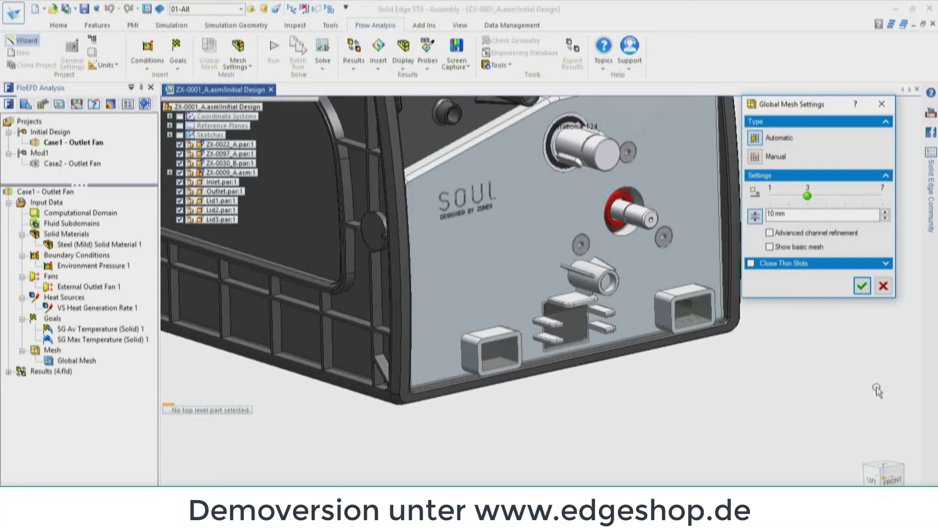
{"action": "left_click", "coordinate": [883, 287]}
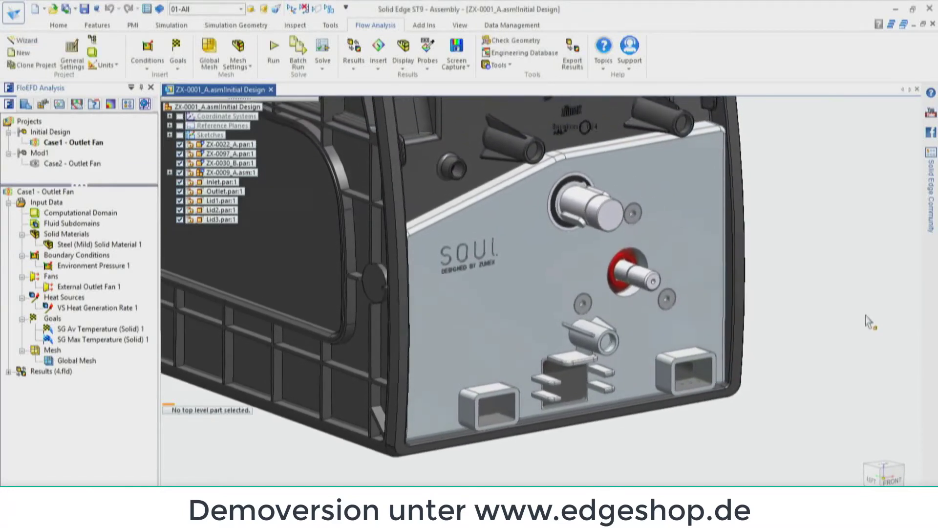
{"action": "left_click", "coordinate": [735, 219]}
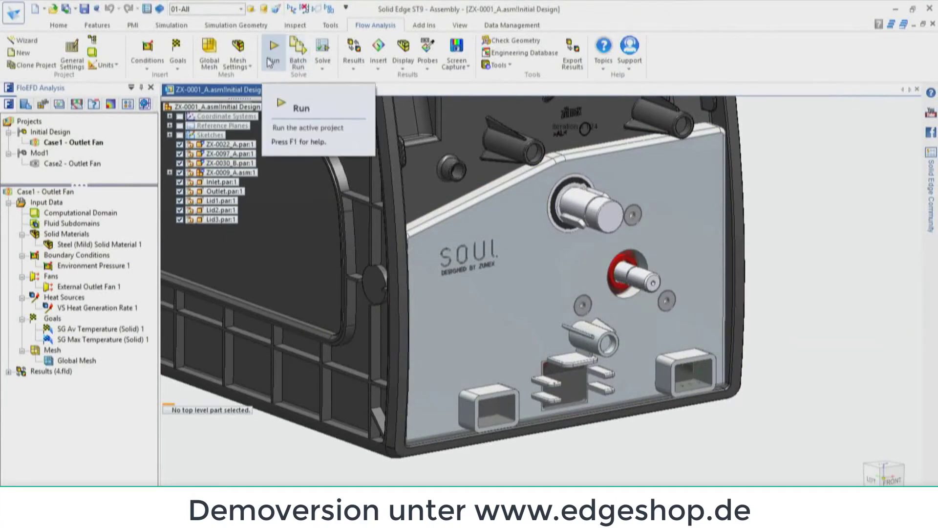
{"action": "left_click", "coordinate": [267, 57]}
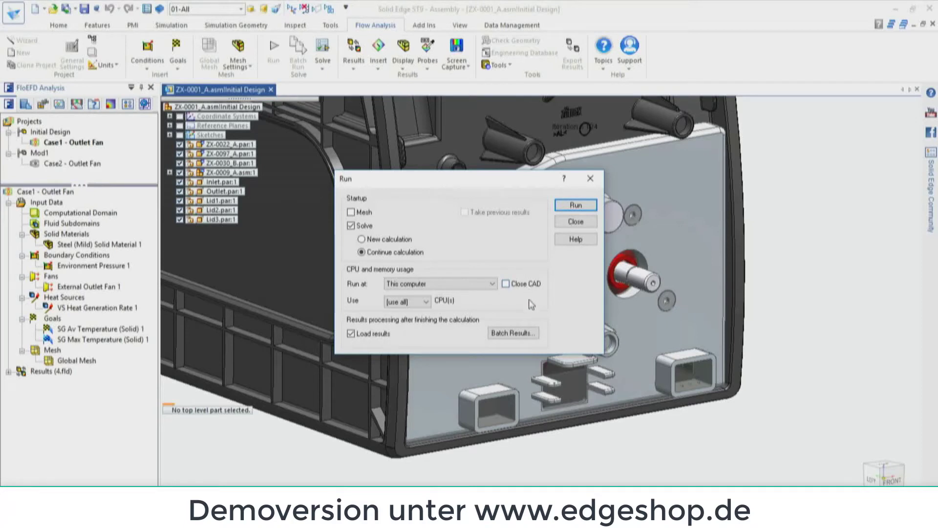
{"action": "left_click", "coordinate": [590, 179]}
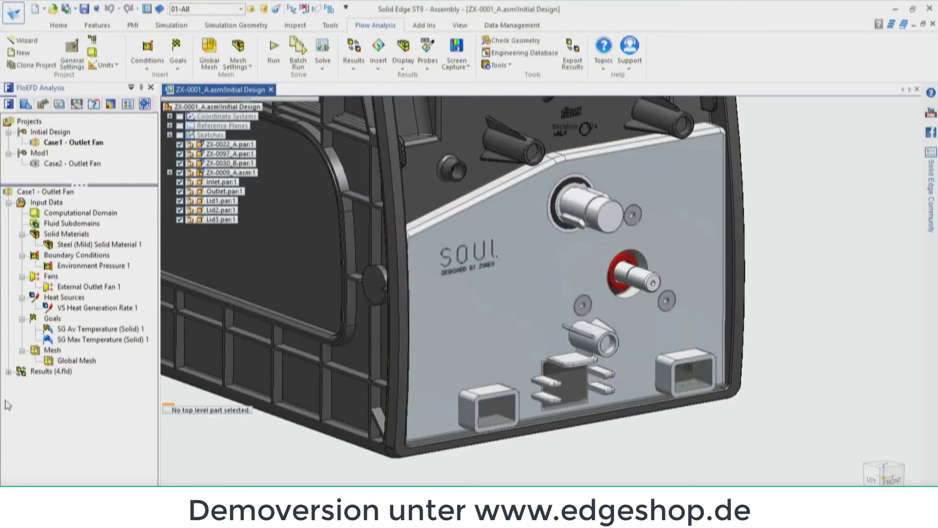
Step: Expand the loaded results and switch the assembly to the 02-NoCover display configuration
{"action": "left_click", "coordinate": [9, 371]}
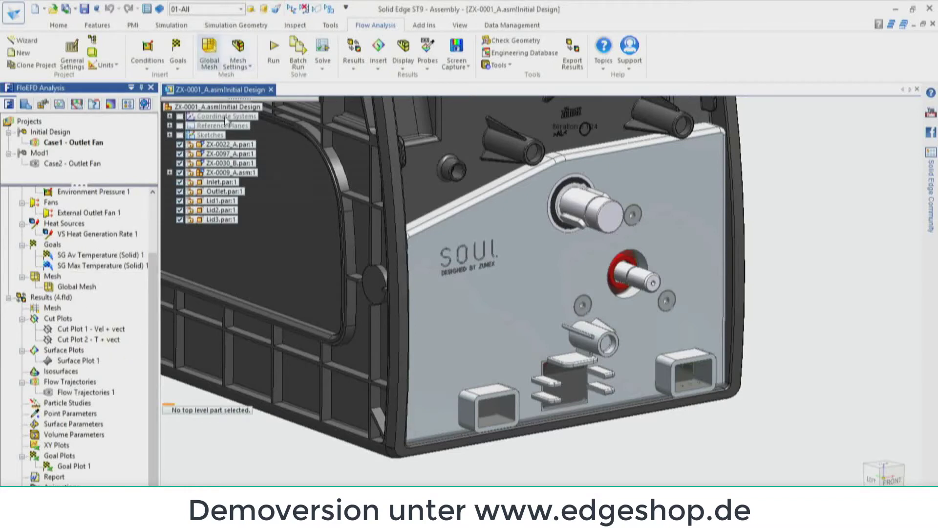
{"action": "left_click", "coordinate": [241, 9]}
{"action": "left_click", "coordinate": [214, 37]}
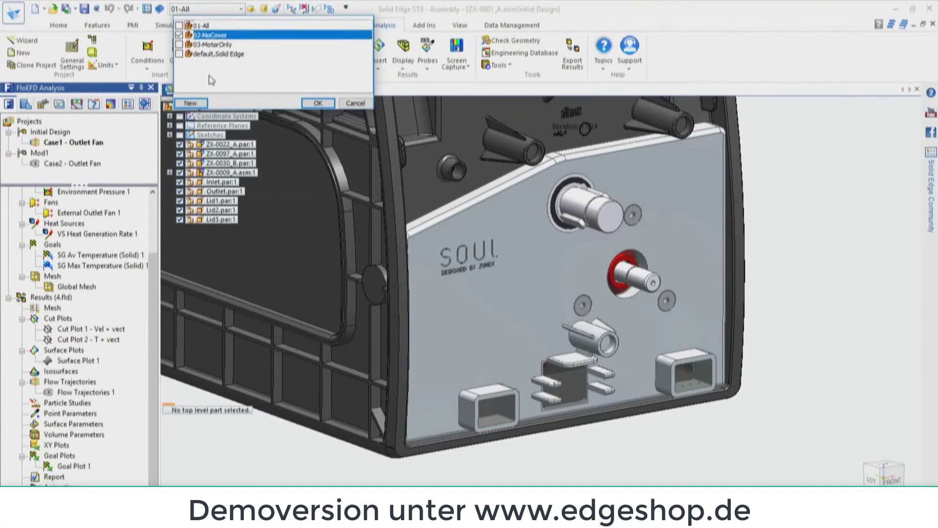
{"action": "left_click", "coordinate": [310, 106]}
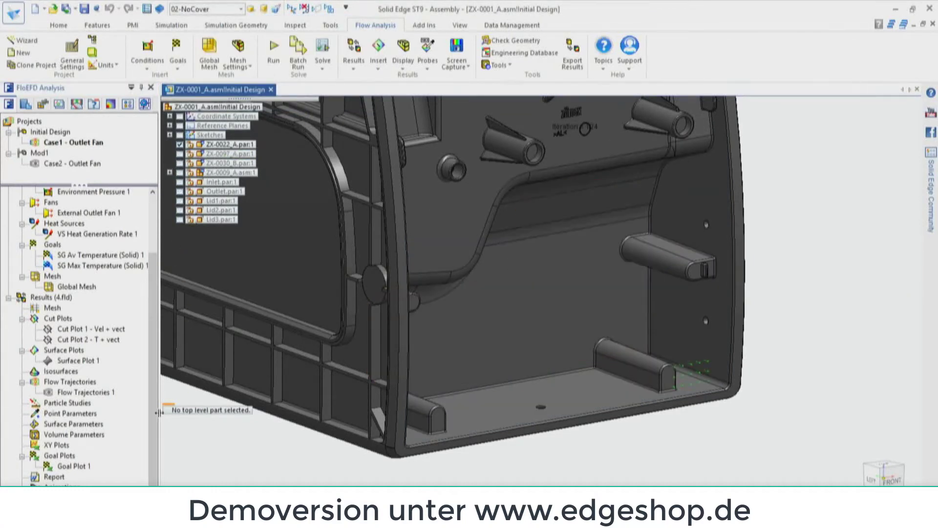
Step: Show Cut Plot 1 - Vel + vect and move its plane through the housing to examine the air velocity, hiding the plot when done
{"action": "right_click", "coordinate": [66, 327]}
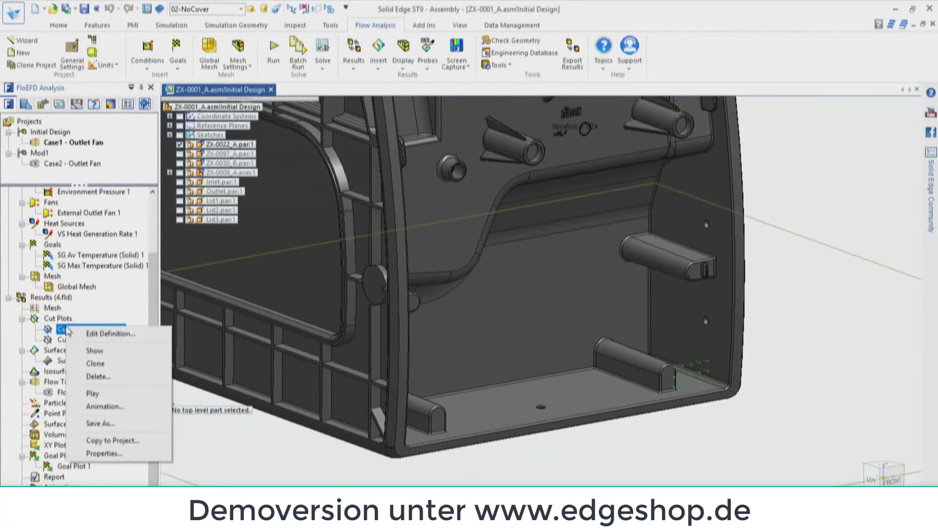
{"action": "left_click", "coordinate": [90, 352]}
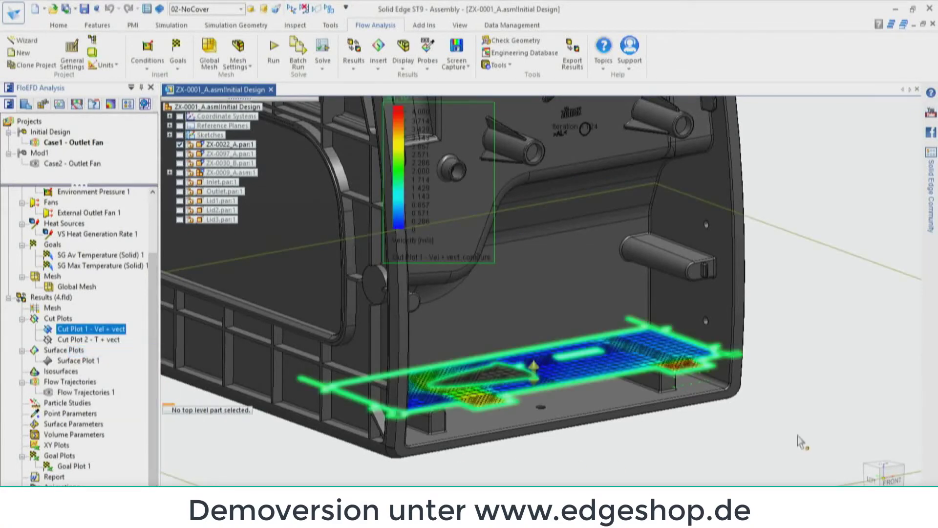
{"action": "middle_click_drag", "start_coordinate": [807, 442], "coordinate": [604, 442]}
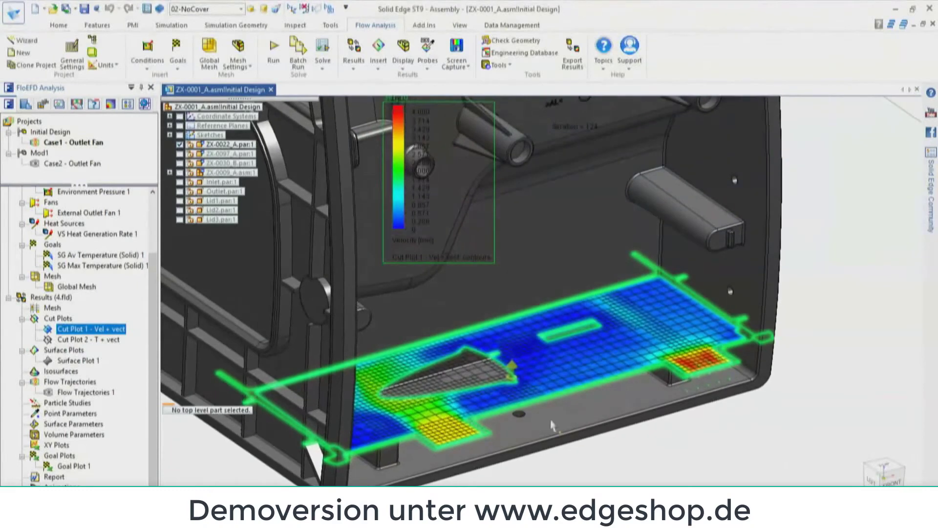
{"action": "left_click_drag", "start_coordinate": [513, 371], "coordinate": [545, 366]}
{"action": "left_click_drag", "start_coordinate": [511, 366], "coordinate": [511, 380]}
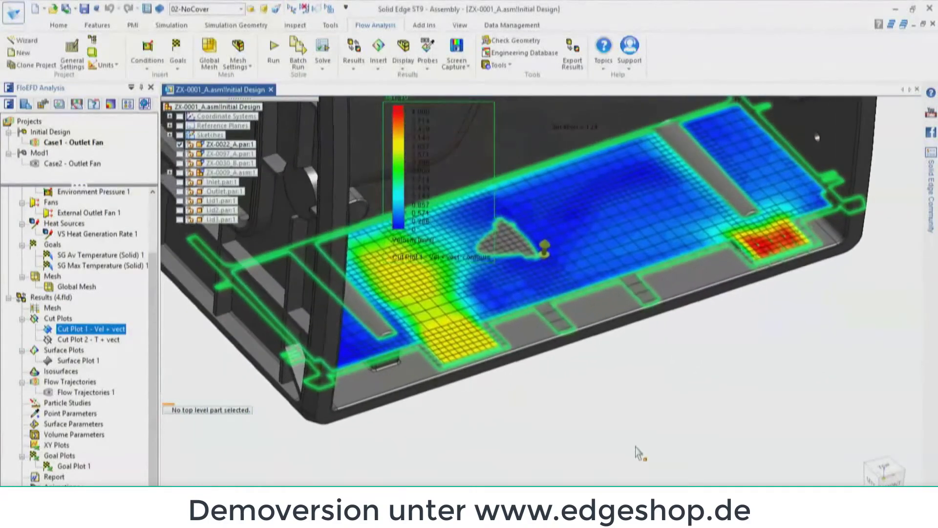
{"action": "right_click", "coordinate": [89, 339]}
{"action": "left_click", "coordinate": [117, 358]}
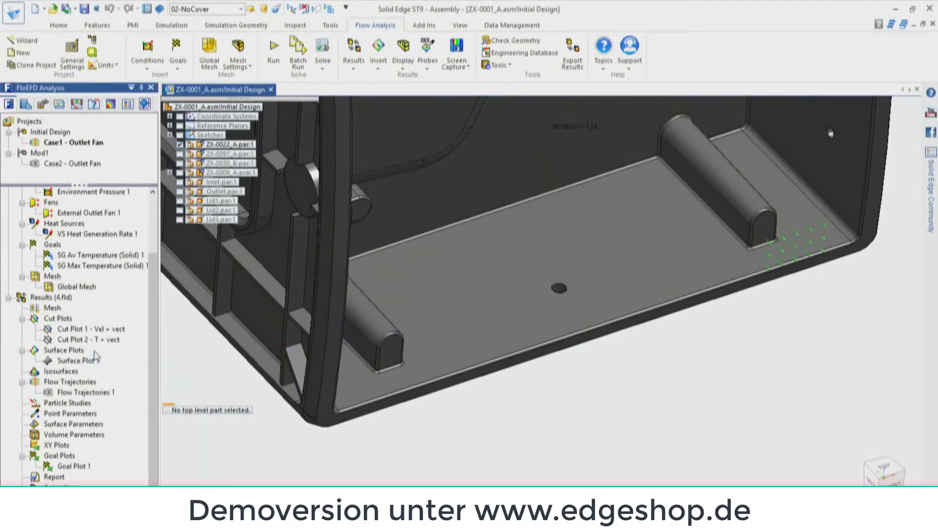
Step: Show Cut Plot 2 - T + vect and move its plane to examine temperature and flow direction around the motor, hiding the plot when done
{"action": "right_click", "coordinate": [84, 342]}
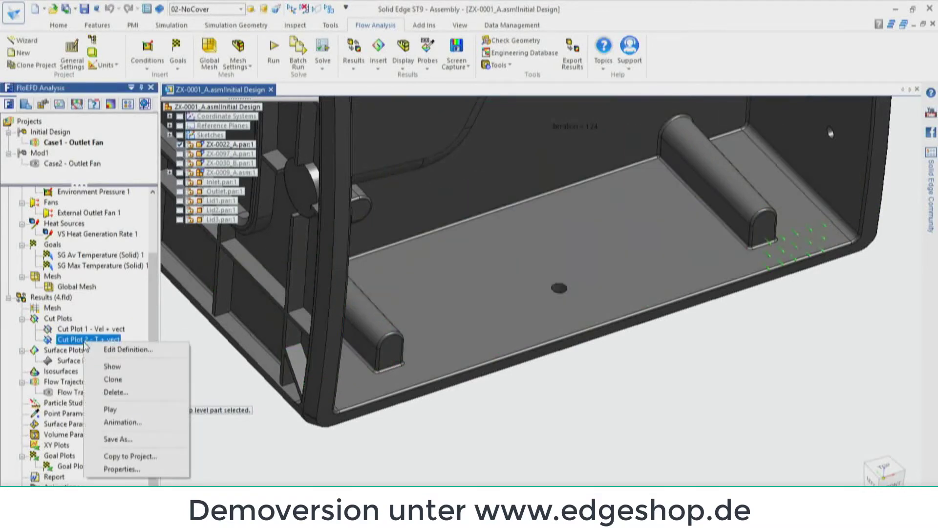
{"action": "left_click", "coordinate": [105, 369]}
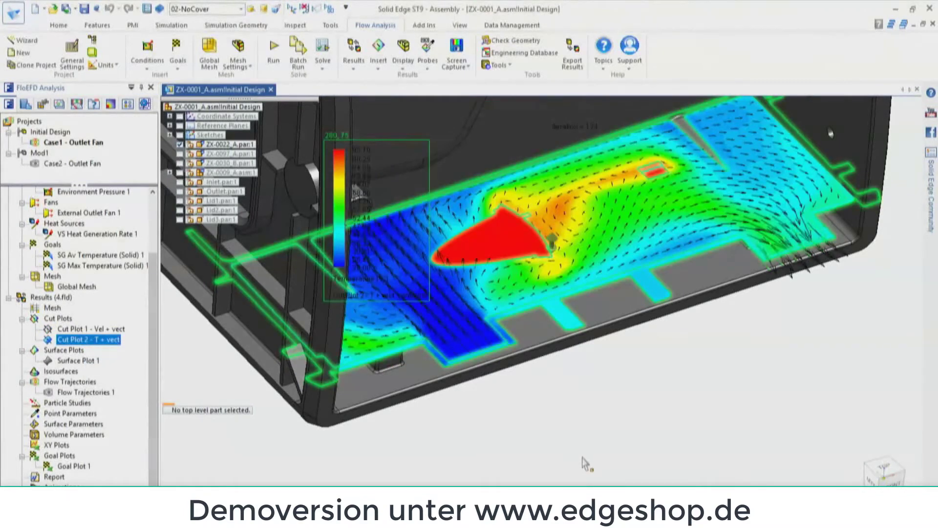
{"action": "middle_click_drag", "start_coordinate": [585, 462], "coordinate": [530, 299]}
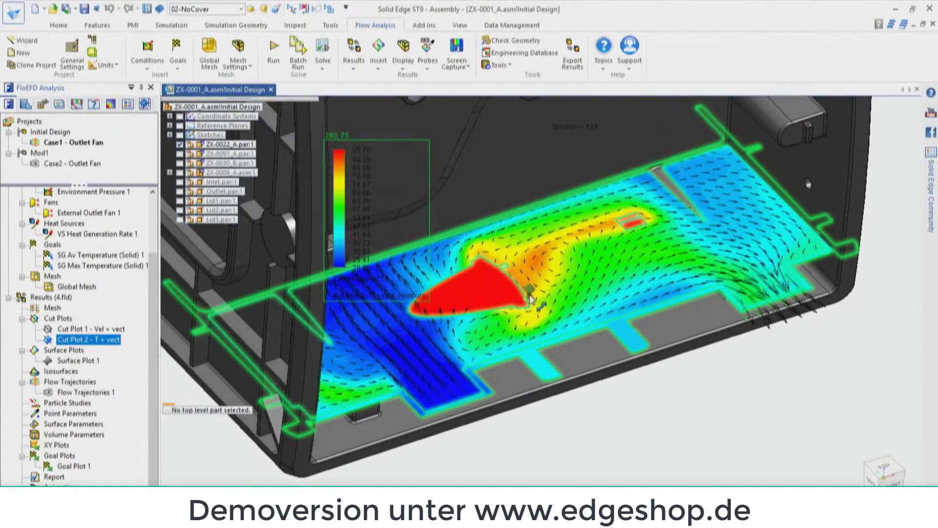
{"action": "mouse_move", "coordinate": [530, 288]}
{"action": "left_mouse_down"}
{"action": "mouse_move", "coordinate": [531, 188]}
{"action": "mouse_move", "coordinate": [527, 293]}
{"action": "left_mouse_up"}
{"action": "right_click", "coordinate": [90, 345]}
{"action": "left_click", "coordinate": [107, 366]}
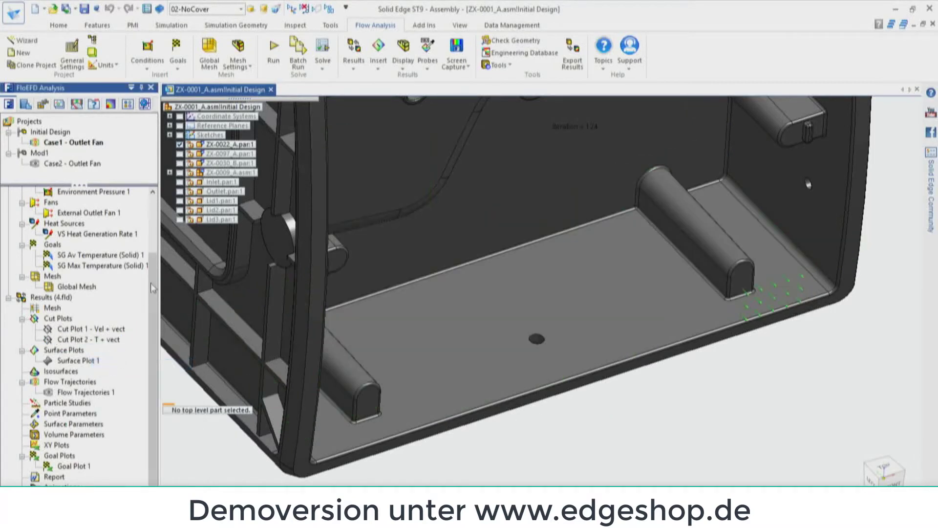
Step: Hide the housing part ZX-0022_A and show Surface Plot 1 with the solid temperature contours, leaving no parts selected
{"action": "left_click", "coordinate": [179, 145]}
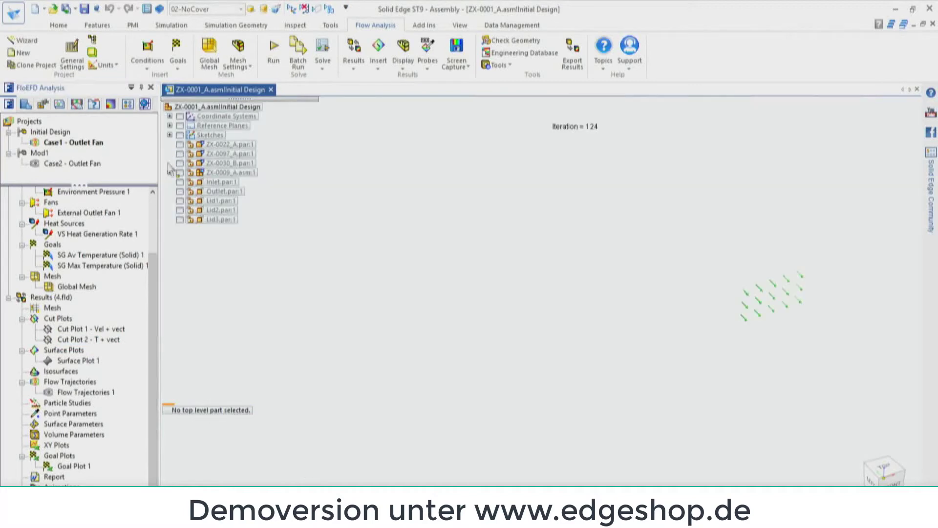
{"action": "left_click", "coordinate": [81, 362]}
{"action": "right_click", "coordinate": [81, 361]}
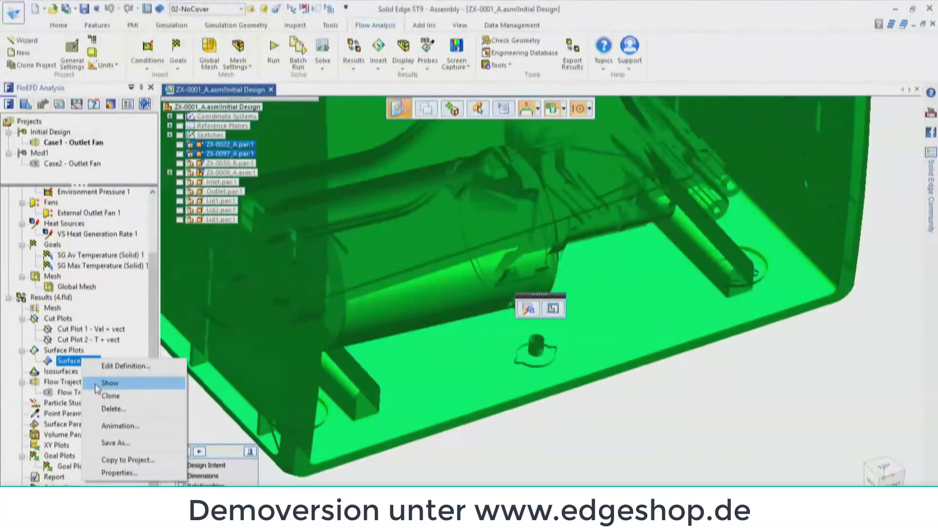
{"action": "left_click", "coordinate": [98, 384]}
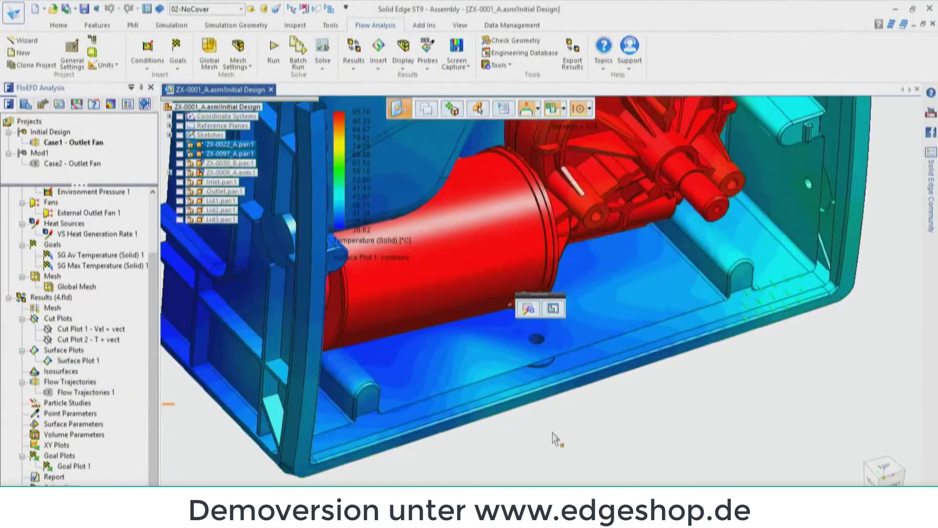
{"action": "left_click", "coordinate": [556, 438]}
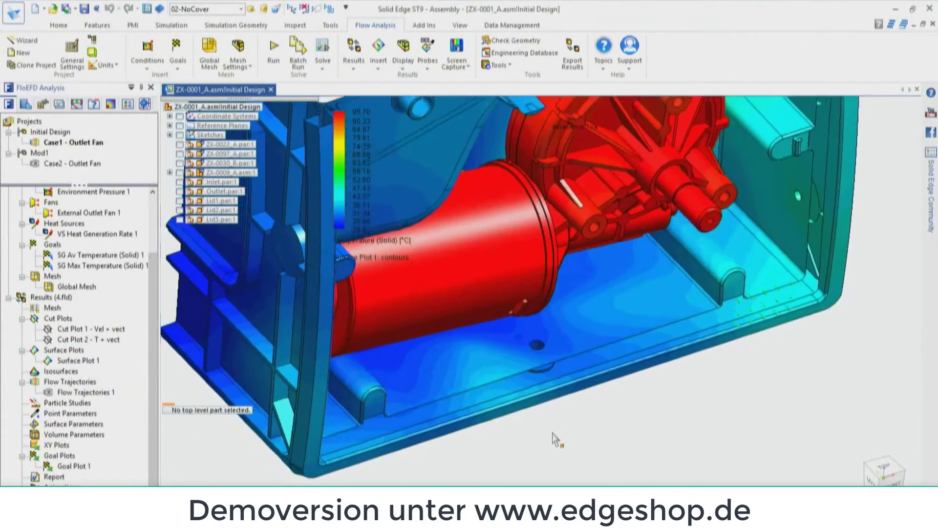
Step: Examine the temperature contours on the motor and housing from the front and rear, ending on the front side
{"action": "key", "text": "ctrl+f"}
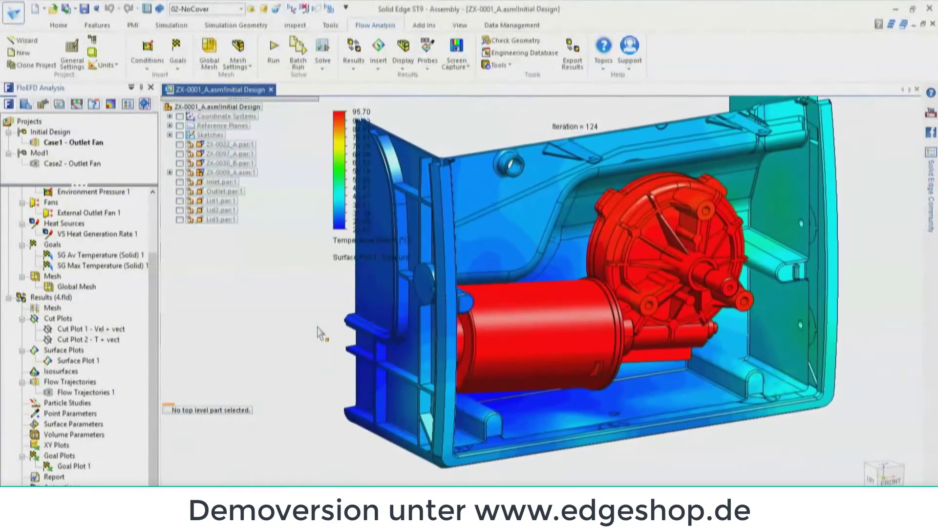
{"action": "key", "text": "ctrl+k"}
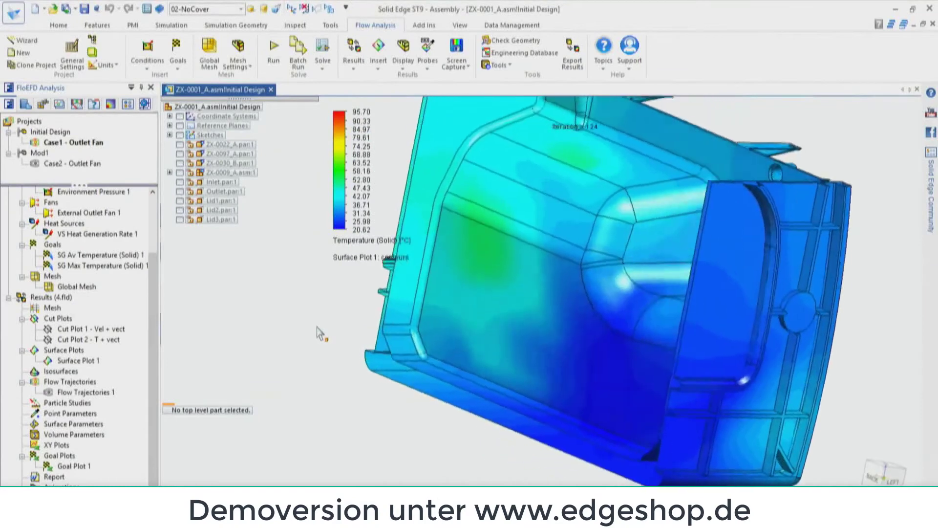
{"action": "key", "text": "ctrl+l"}
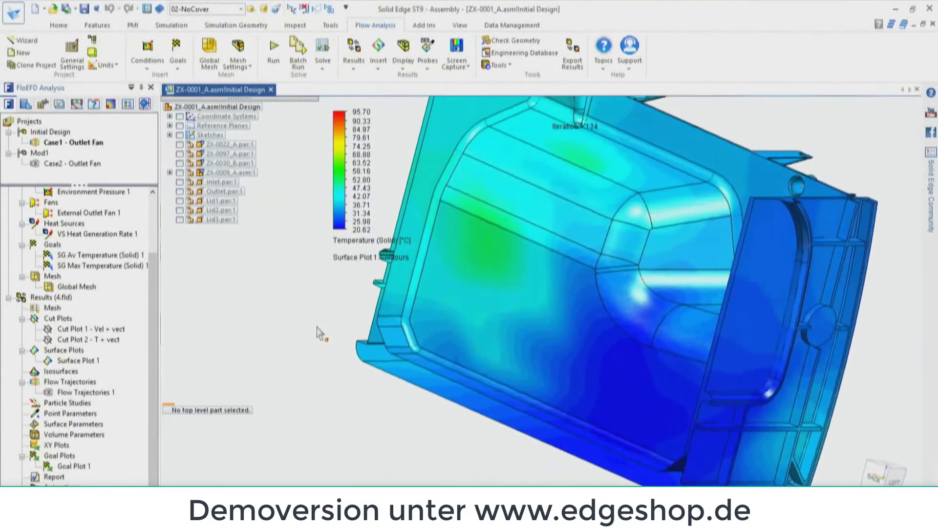
{"action": "key", "text": "ctrl+f"}
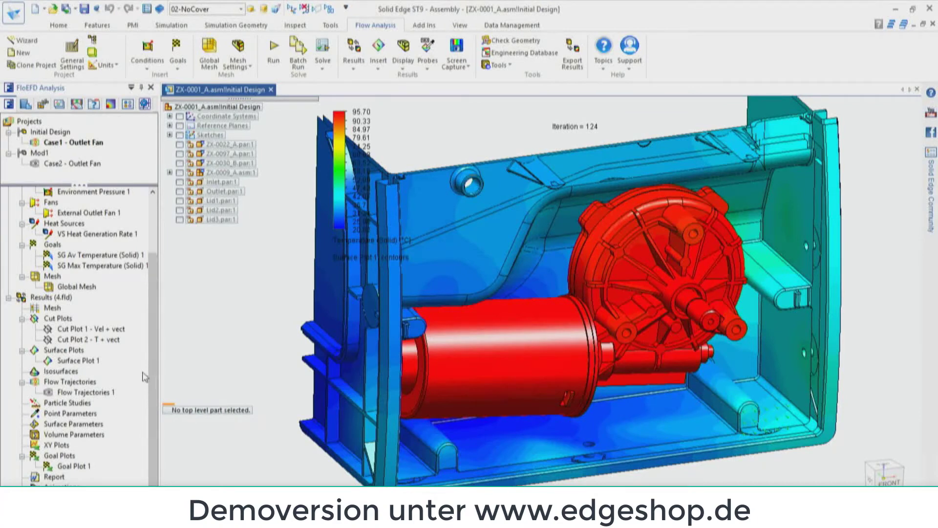
Step: Hide Surface Plot 1 and make the housing ZX-0022_A and motor ZX-0097_A visible
{"action": "left_click", "coordinate": [77, 361]}
{"action": "right_click", "coordinate": [77, 363]}
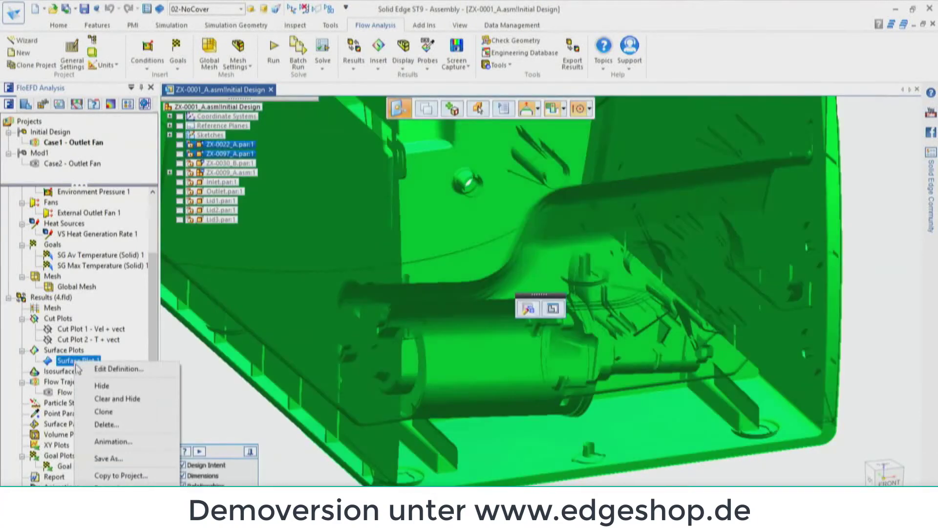
{"action": "left_click", "coordinate": [100, 386]}
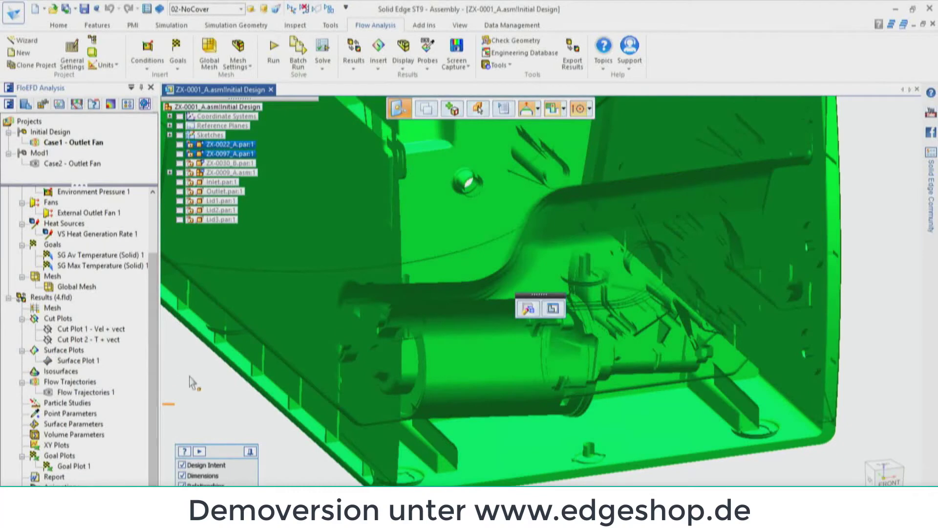
{"action": "left_click", "coordinate": [180, 154]}
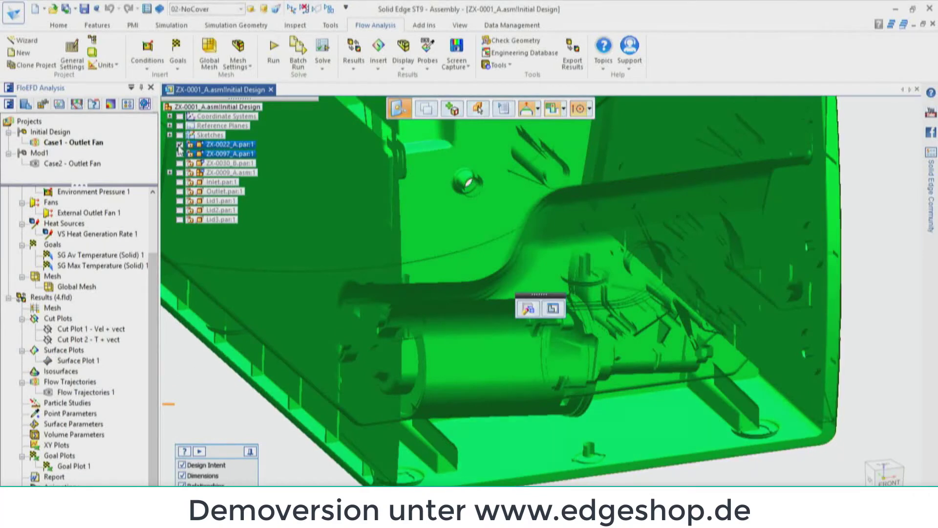
{"action": "left_click", "coordinate": [713, 472]}
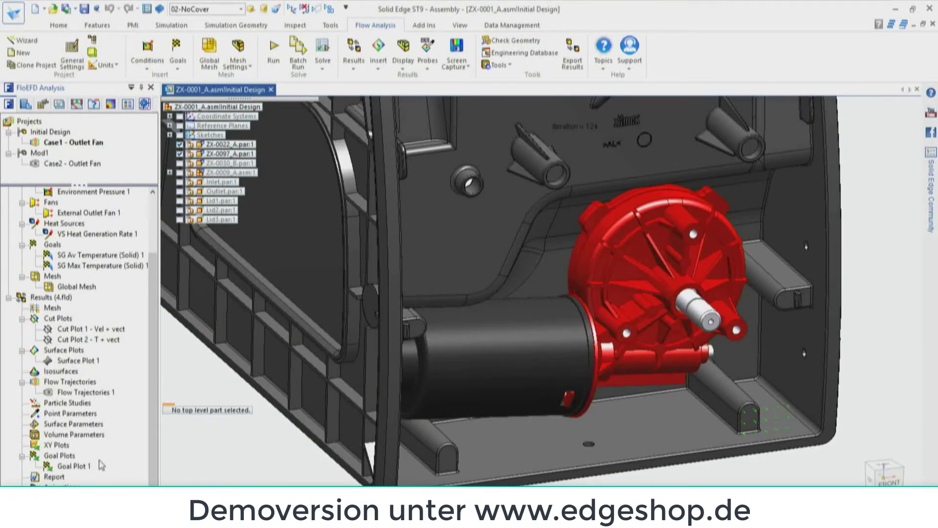
Step: Play Flow Trajectories 1 and examine the animated air flow around the motor up close
{"action": "left_click", "coordinate": [88, 392]}
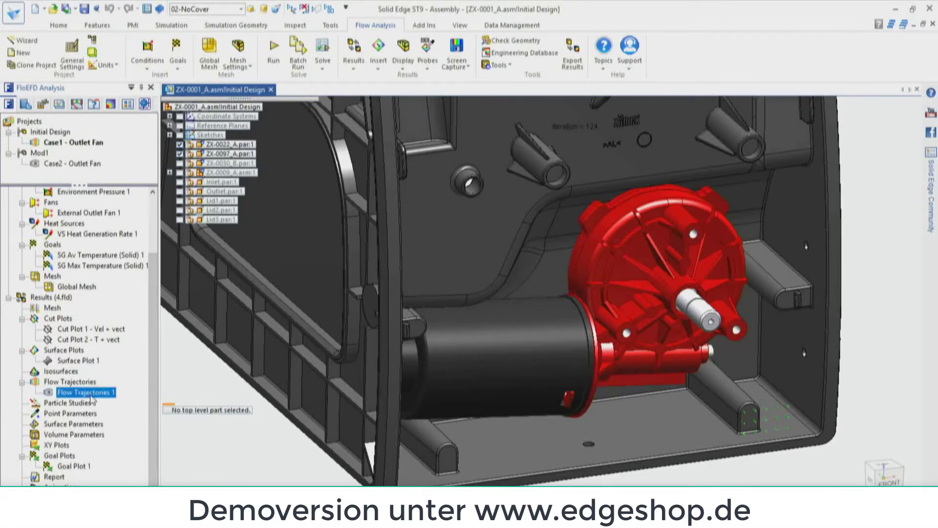
{"action": "right_click", "coordinate": [91, 393]}
{"action": "left_click", "coordinate": [117, 314]}
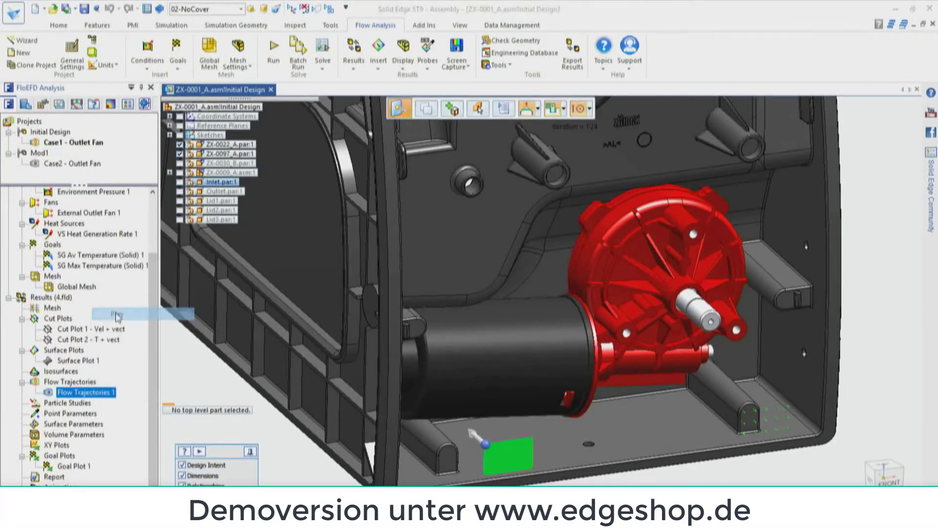
{"action": "left_click", "coordinate": [898, 403]}
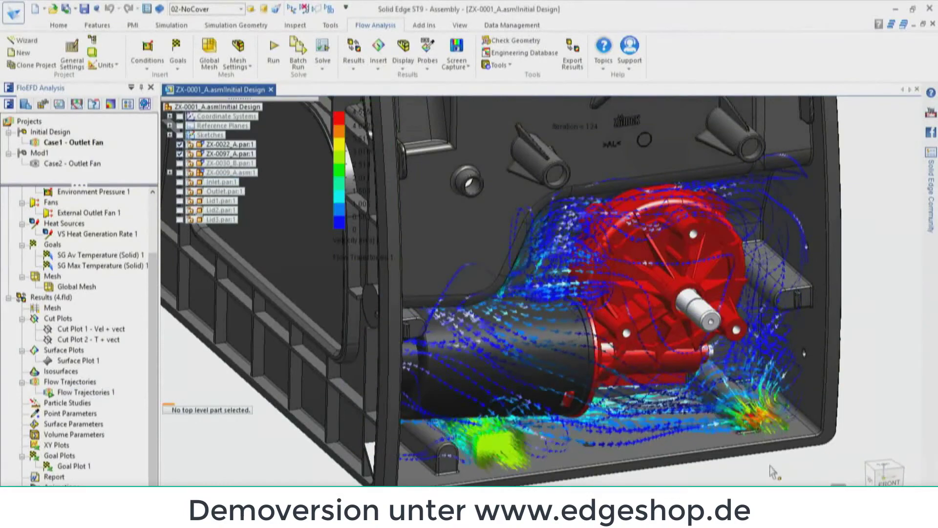
{"action": "scroll", "coordinate": [744, 474], "scroll_direction": "up", "scroll_amount": 3}
{"action": "scroll", "coordinate": [744, 474], "scroll_direction": "up", "scroll_amount": 1}
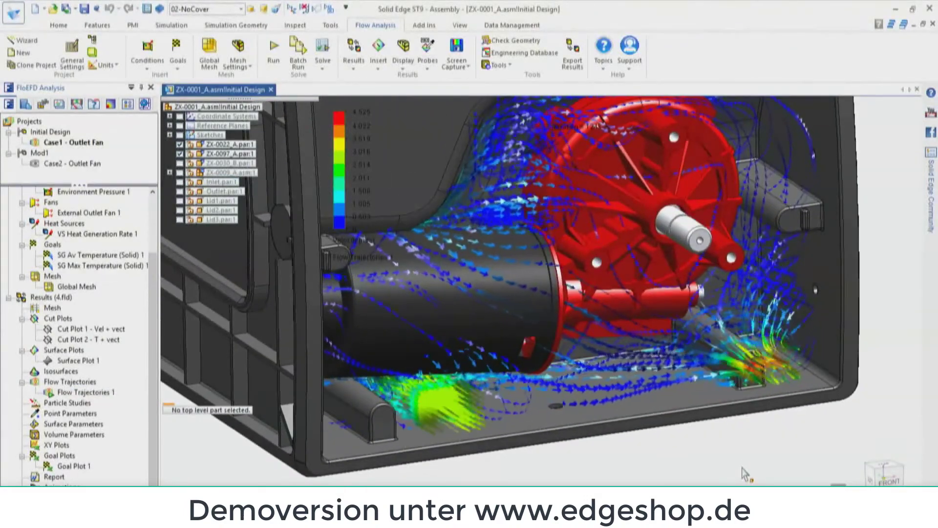
Step: Hide the housing ZX-0022_A to view the full air flow around the motor, and hide Flow Trajectories 1
{"action": "middle_click_drag", "start_coordinate": [744, 474], "coordinate": [682, 459]}
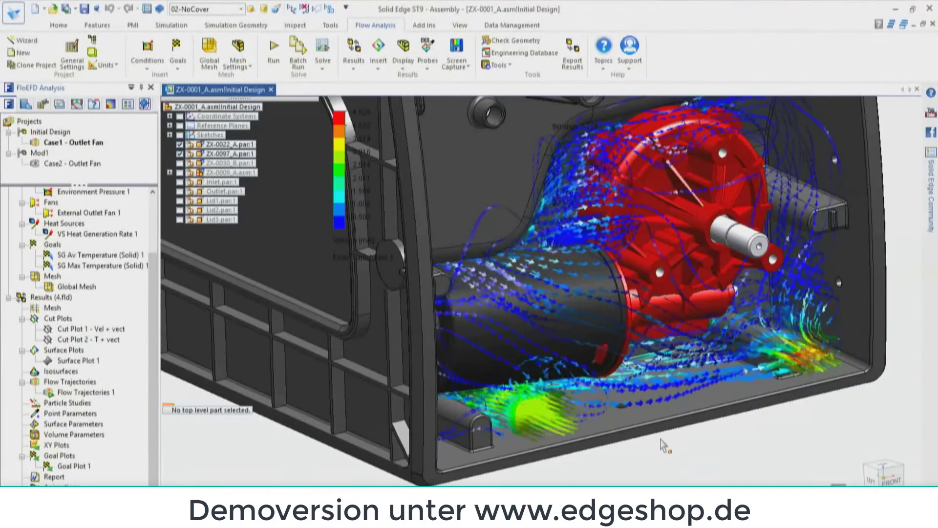
{"action": "left_click", "coordinate": [180, 144]}
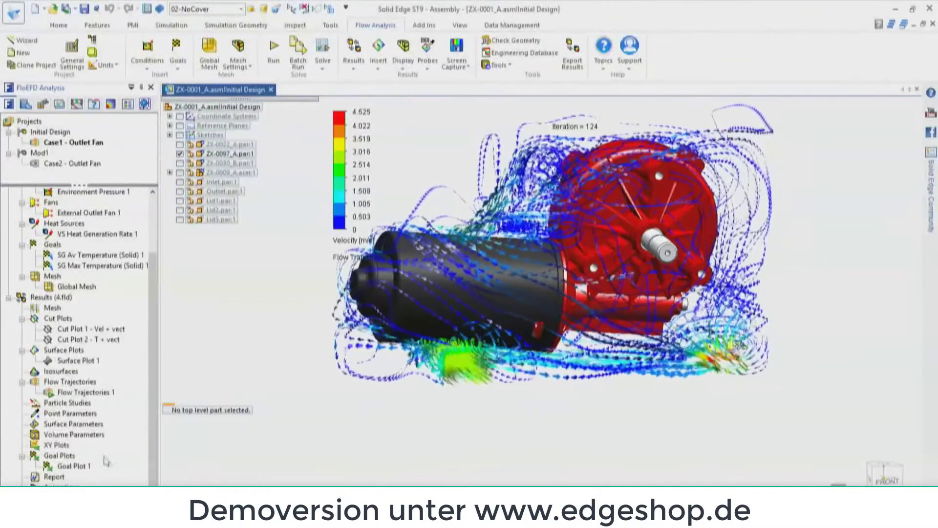
{"action": "left_click", "coordinate": [73, 393]}
{"action": "right_click", "coordinate": [73, 396]}
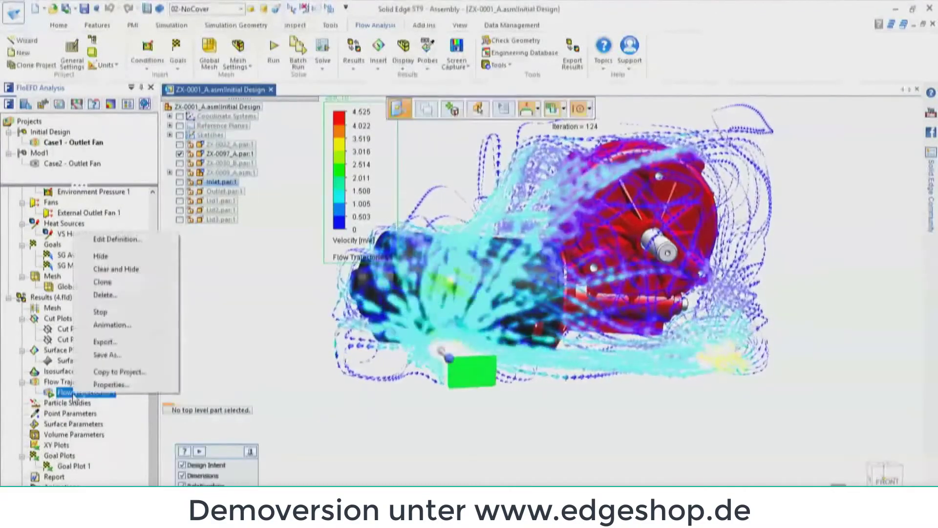
{"action": "left_click", "coordinate": [99, 258]}
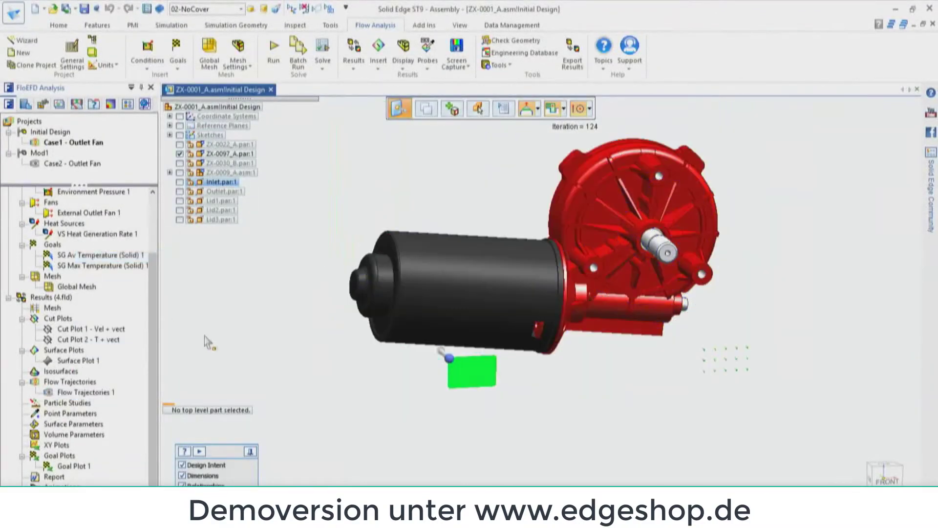
Step: Apply the 01-All display configuration to show every part of the initial design
{"action": "left_click", "coordinate": [240, 9]}
{"action": "left_click", "coordinate": [208, 25]}
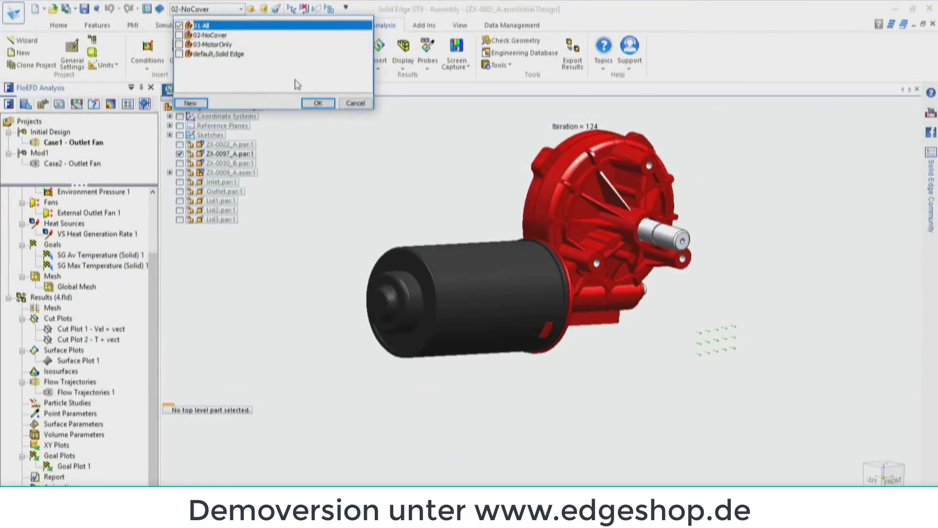
{"action": "left_click", "coordinate": [318, 103]}
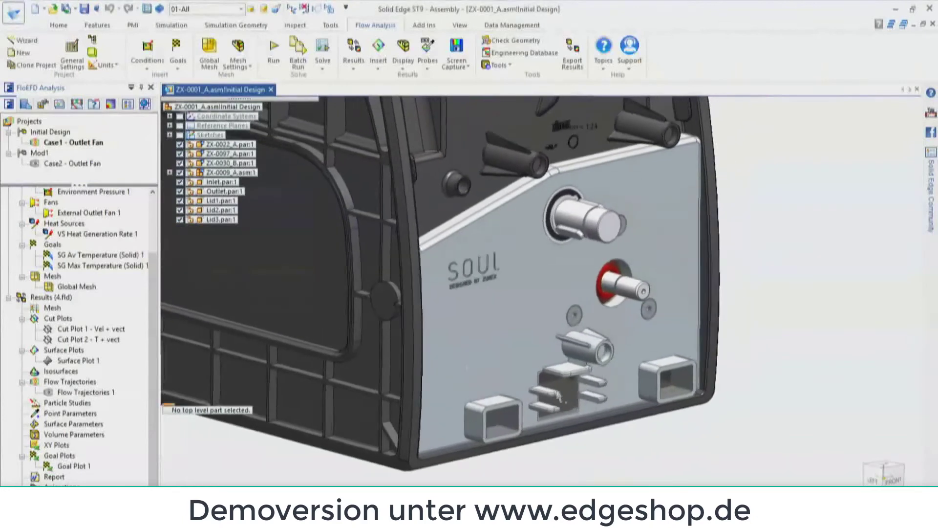
Step: Activate Case2 - Outlet Fan of the Mod1 design and apply the 02-NoCover display configuration
{"action": "double_click", "coordinate": [61, 164]}
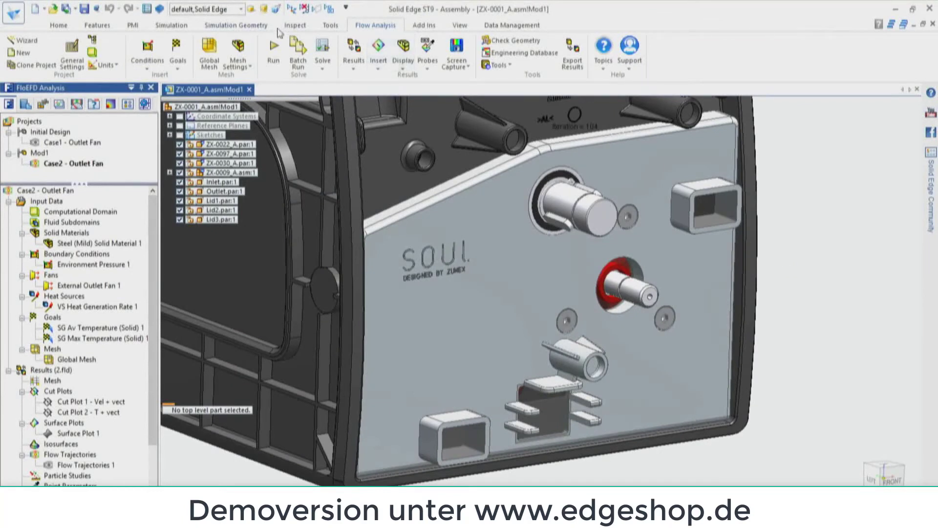
{"action": "left_click", "coordinate": [241, 10]}
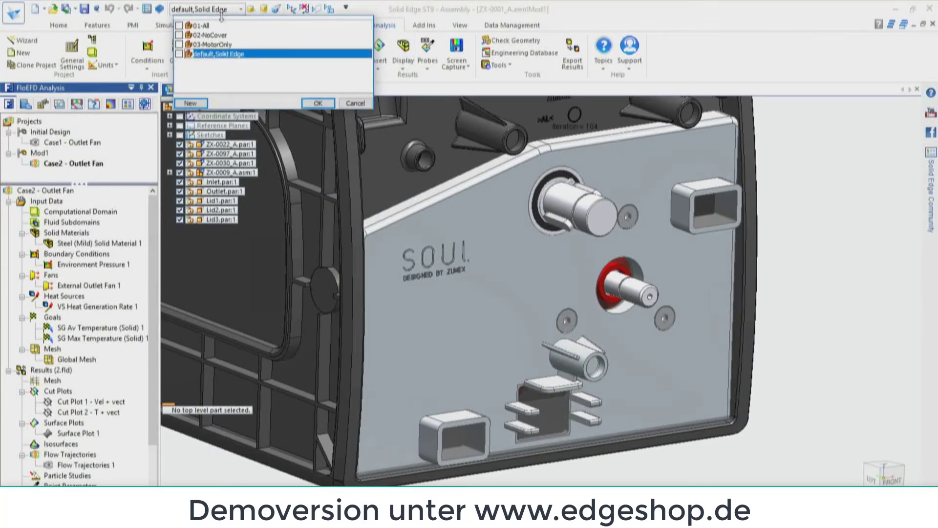
{"action": "left_click", "coordinate": [209, 35]}
{"action": "left_click", "coordinate": [307, 104]}
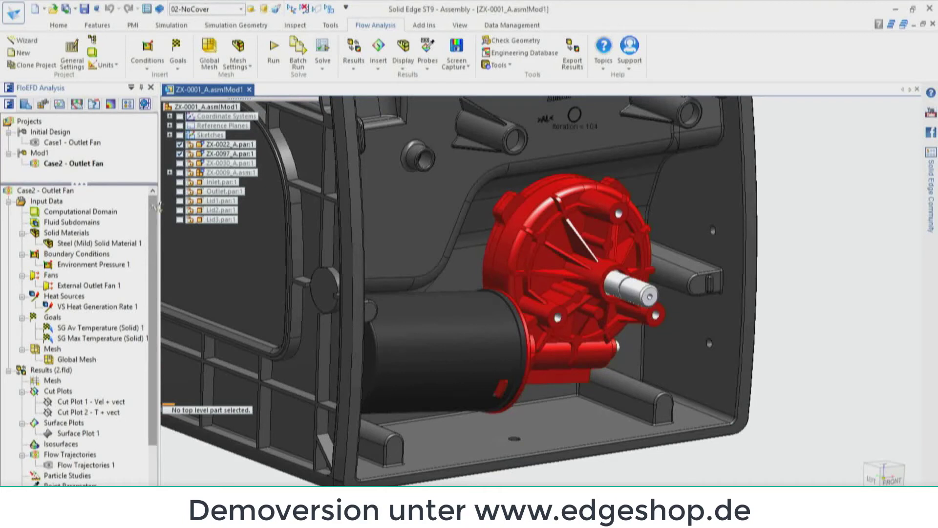
Step: Hide the motor ZX-0097_A and housing ZX-0022_A, and show Case2's Surface Plot 1 with the solid temperature contours
{"action": "left_click", "coordinate": [180, 153]}
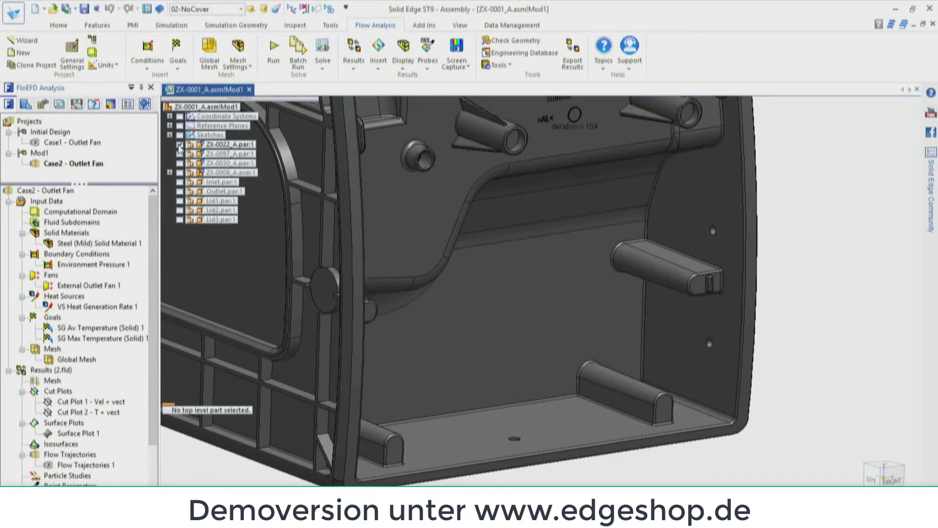
{"action": "left_click", "coordinate": [180, 144]}
{"action": "right_click", "coordinate": [71, 434]}
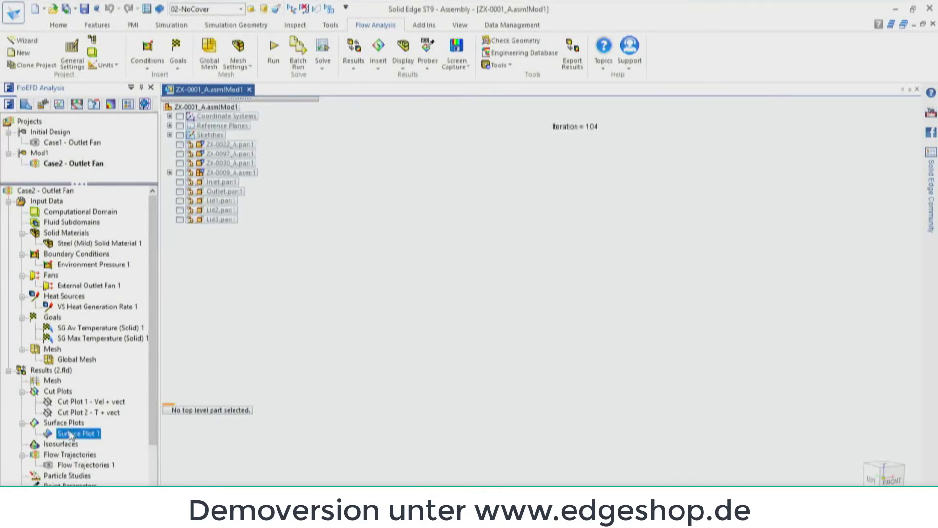
{"action": "right_click", "coordinate": [60, 142]}
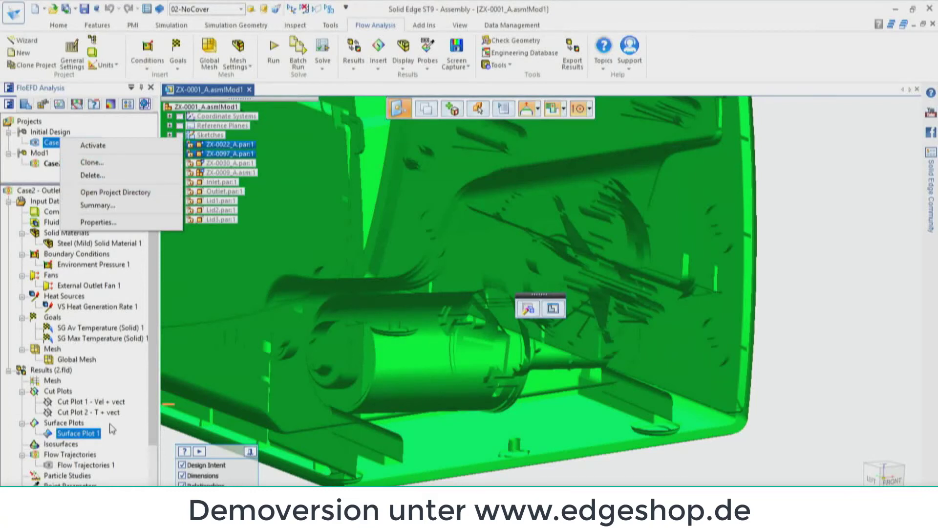
{"action": "right_click", "coordinate": [96, 438]}
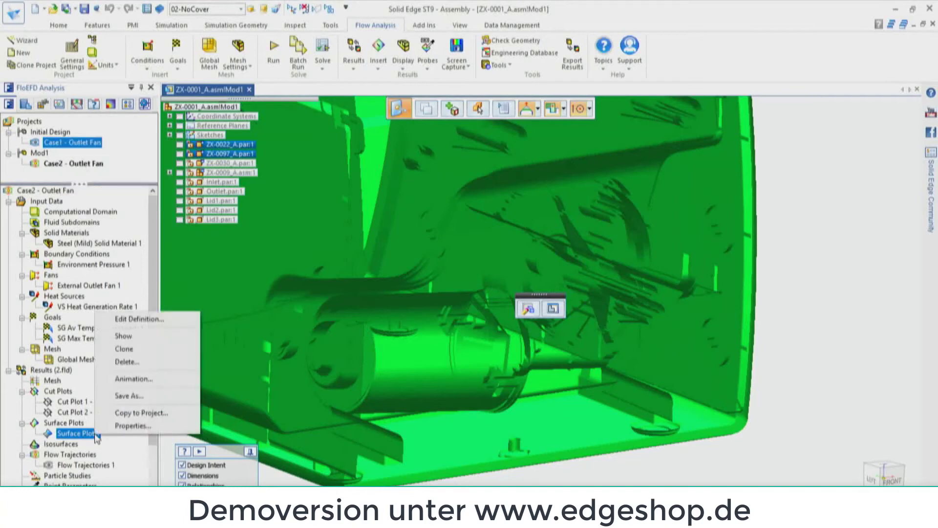
{"action": "left_click", "coordinate": [129, 337]}
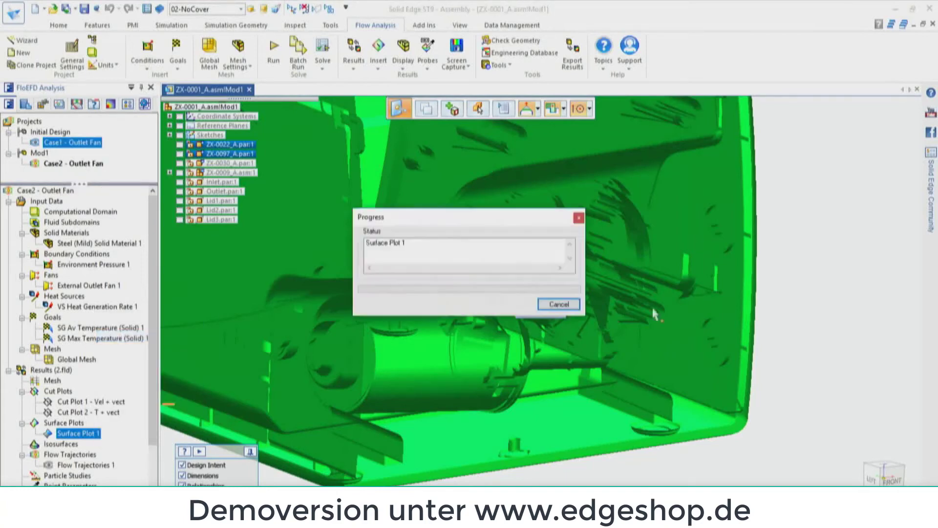
{"action": "key", "text": "ctrl+f"}
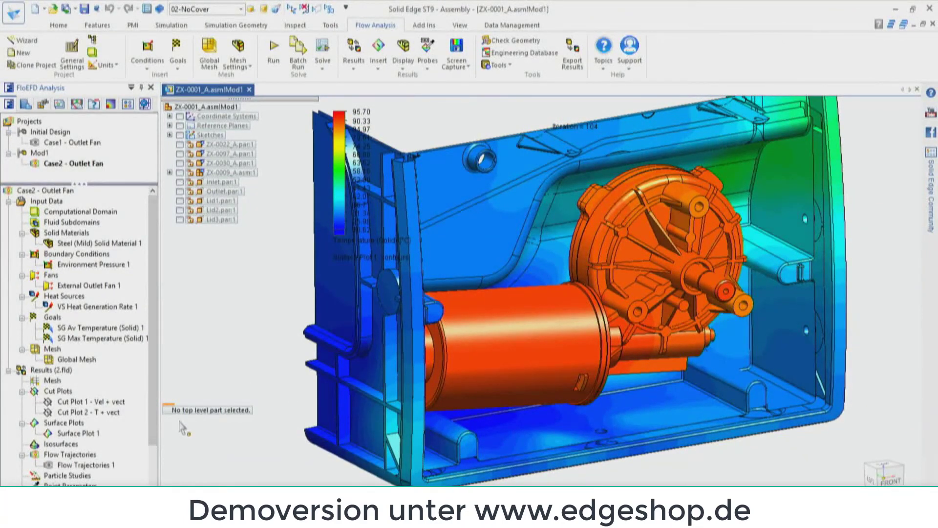
Step: Hide Case2's Surface Plot 1 and make the housing ZX-0022_A and motor ZX-0097_A visible again
{"action": "left_click", "coordinate": [78, 433]}
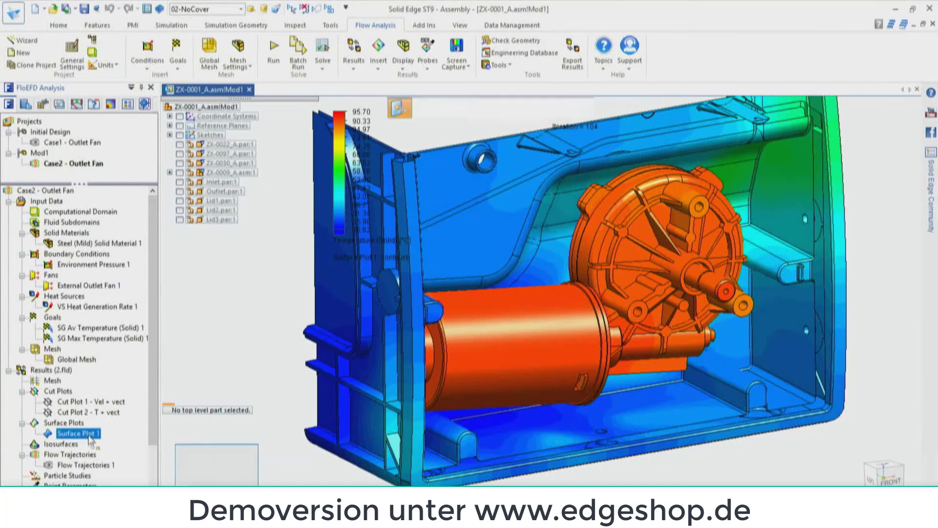
{"action": "right_click", "coordinate": [90, 435]}
{"action": "left_click", "coordinate": [120, 324]}
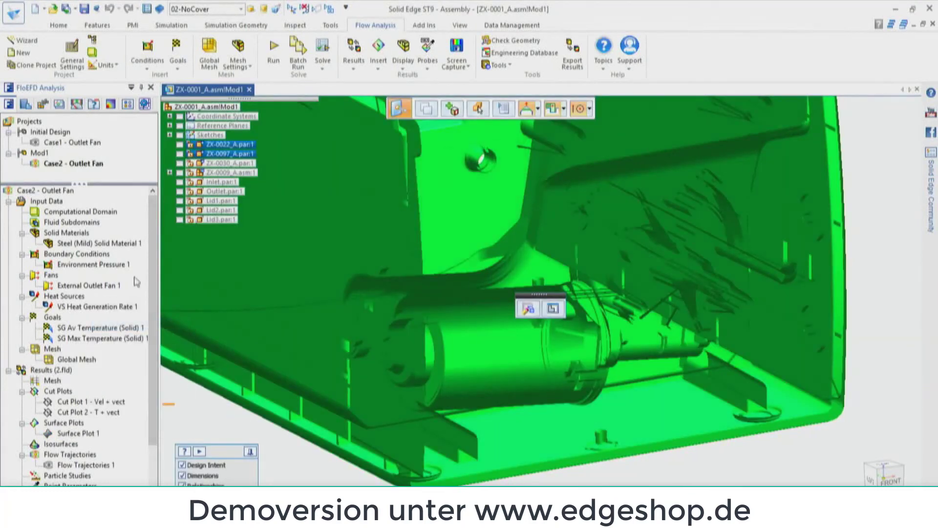
{"action": "left_click", "coordinate": [179, 154]}
Step: Play Case2's Flow Trajectories 1 and hide the housing ZX-0022_A to examine the air flow around the motor from the rear
{"action": "left_click", "coordinate": [63, 465]}
{"action": "right_click", "coordinate": [64, 465]}
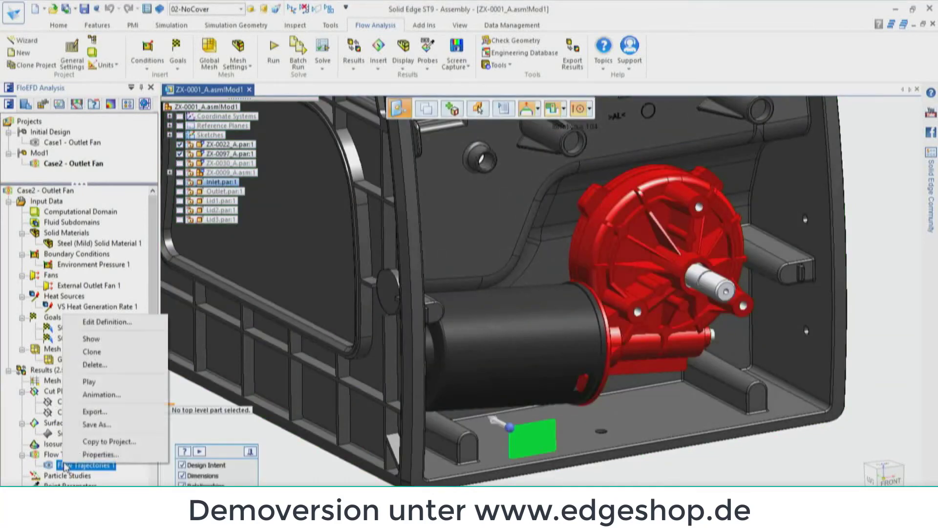
{"action": "left_click", "coordinate": [91, 380]}
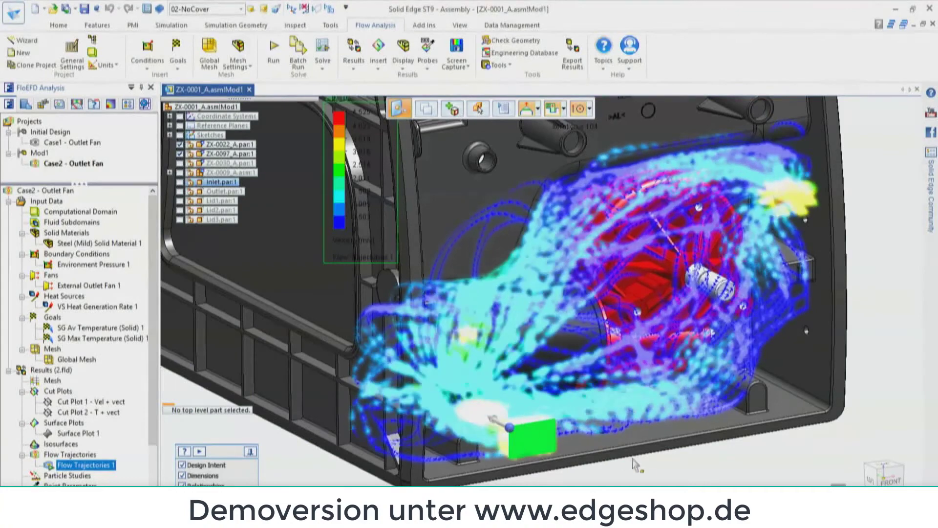
{"action": "left_click", "coordinate": [646, 481]}
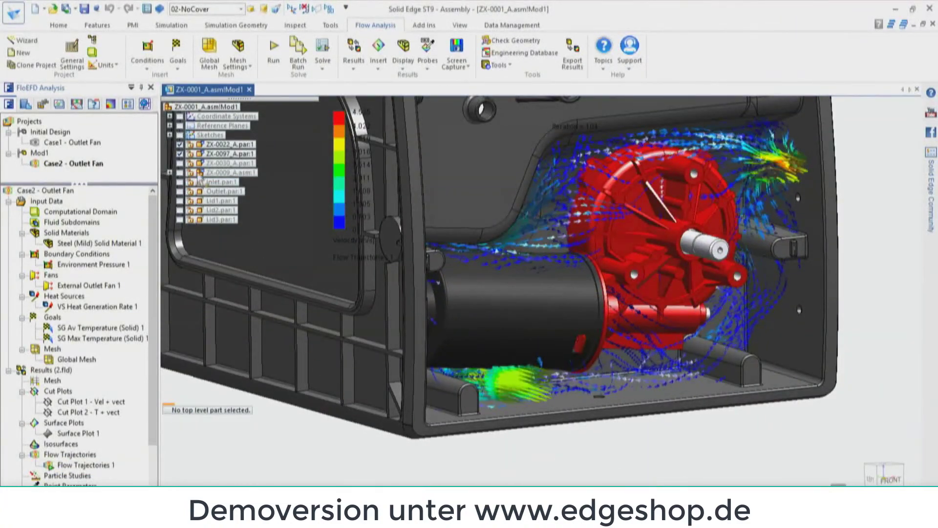
{"action": "left_click", "coordinate": [179, 145]}
{"action": "middle_click_drag", "start_coordinate": [386, 390], "coordinate": [421, 384]}
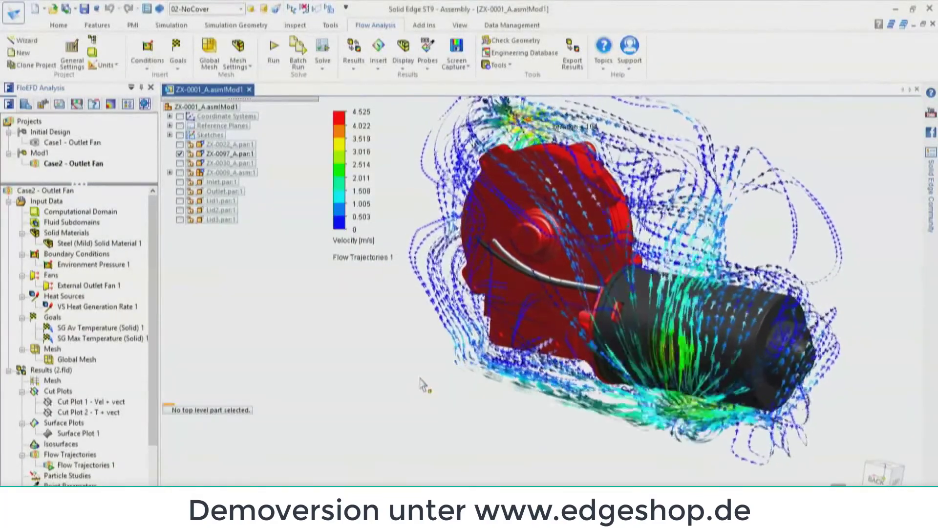